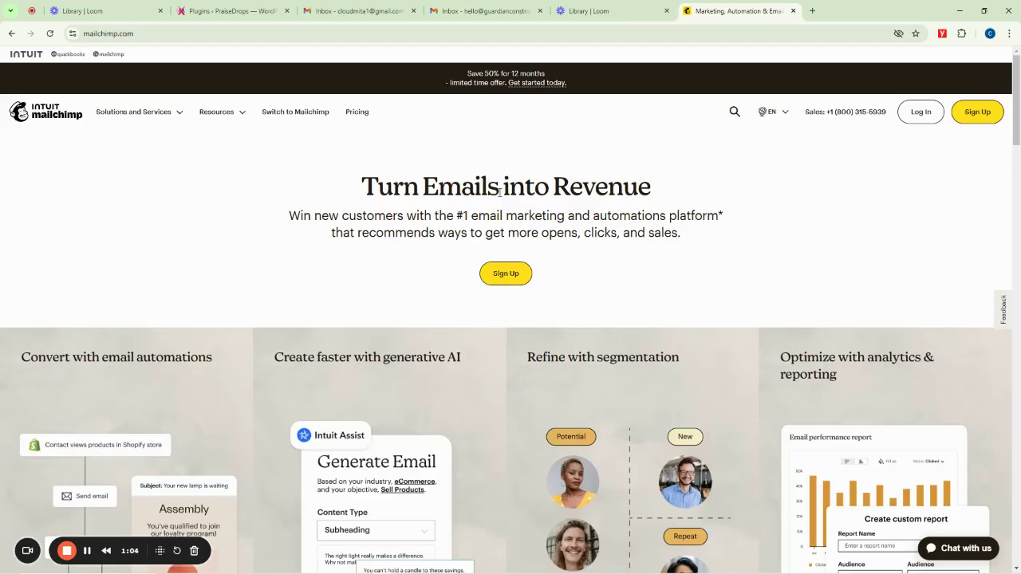
key(XF86MonBrightnessUp)
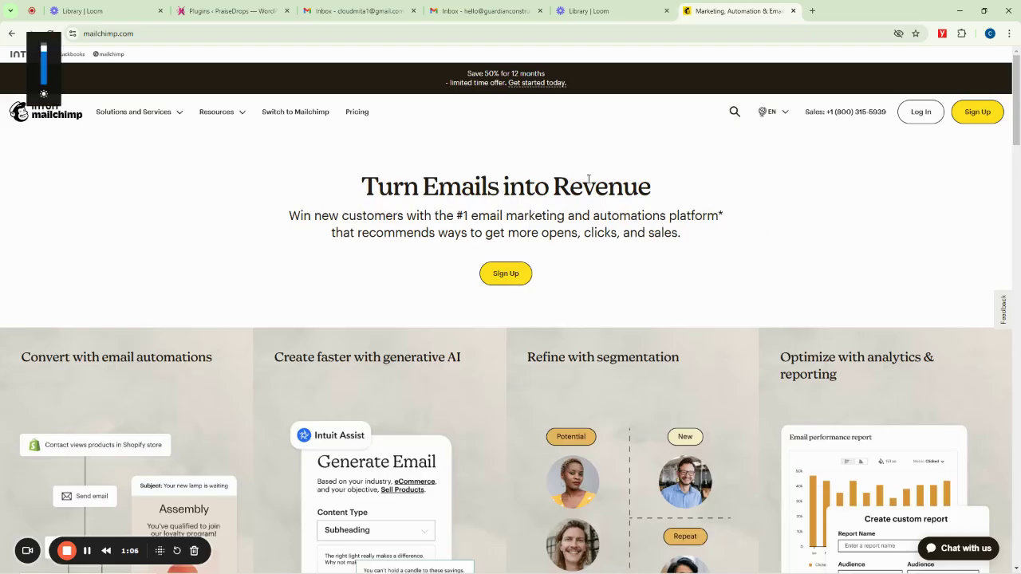
click(167, 29)
click(179, 30)
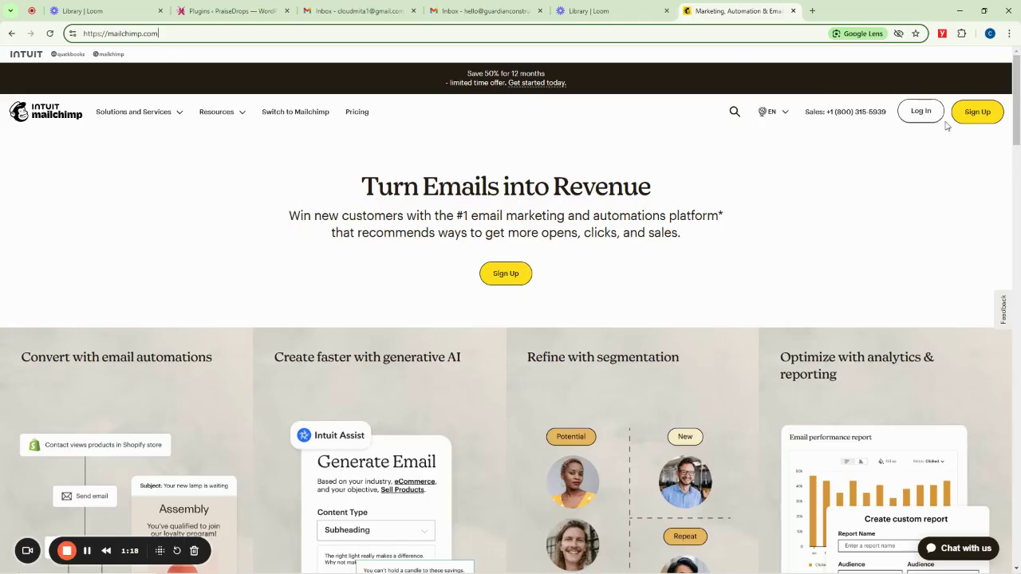
Open the sign-up plans page and examine the Standard email marketing plan and its contact count options
click(977, 112)
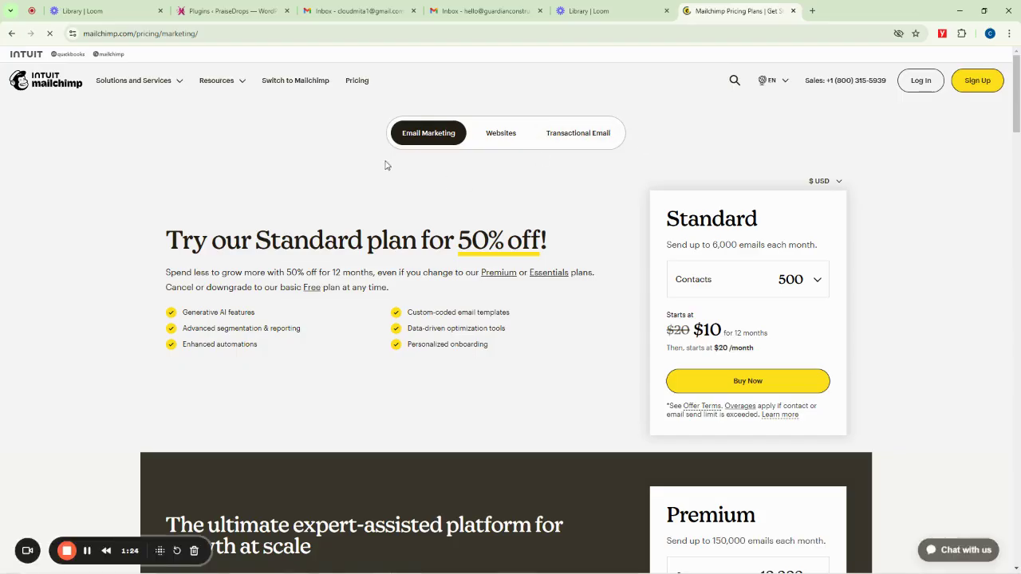
scroll(483, 159, down, 3)
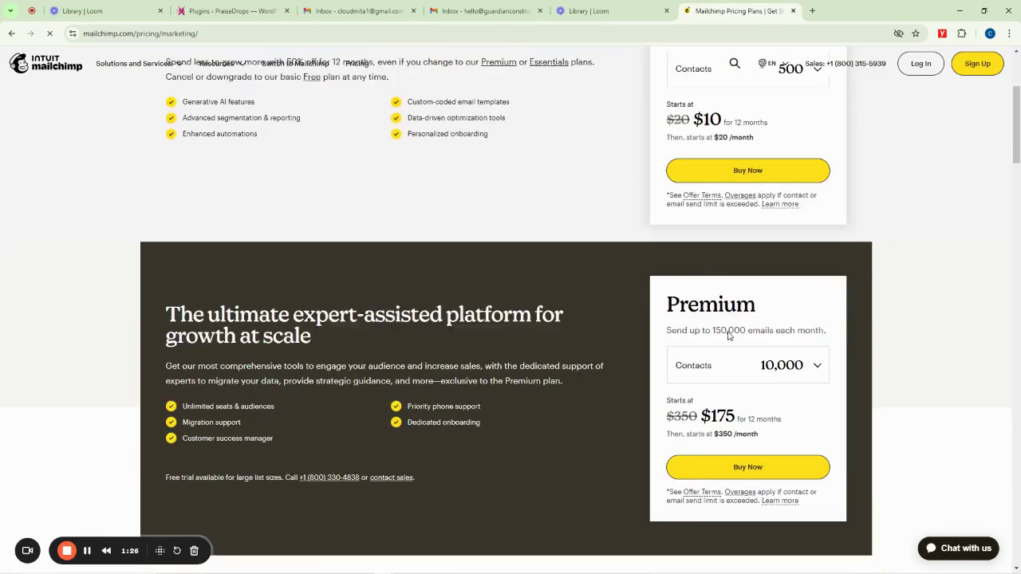
scroll(728, 336, up, 4)
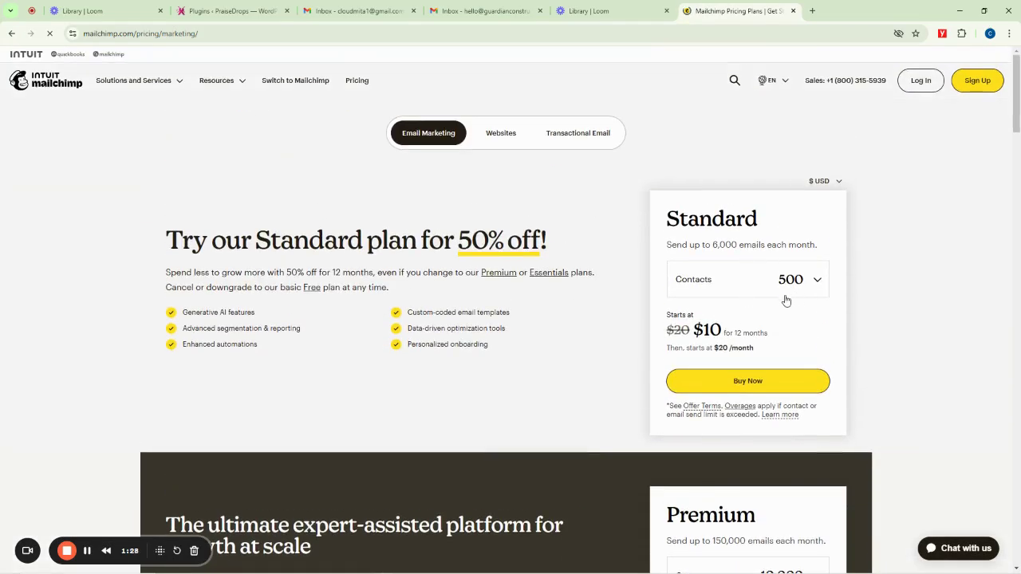
double_click(674, 219)
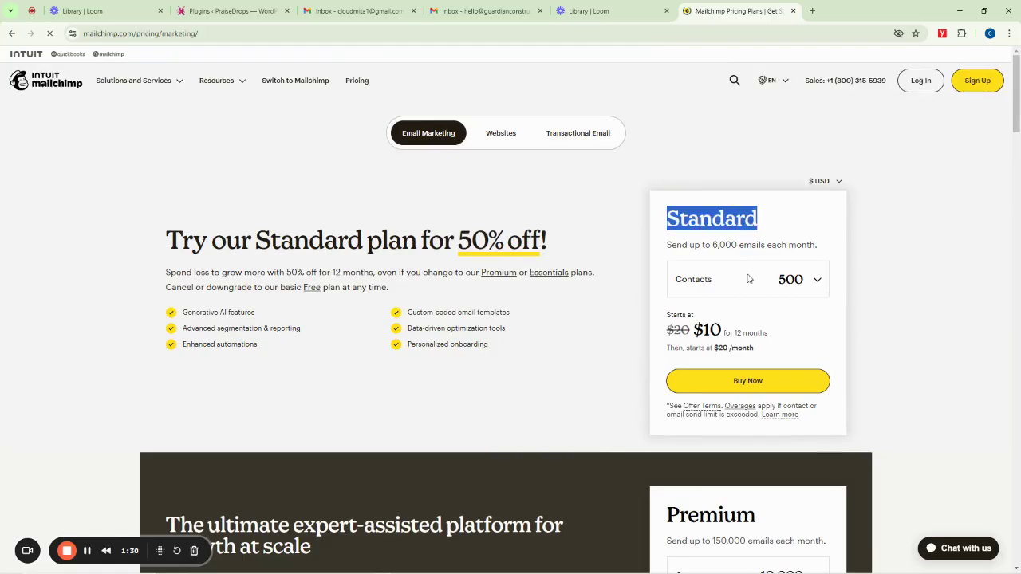
click(815, 279)
click(815, 279)
Compare the Premium plan's pricing and the feature table covering the Premium, Standard, Essentials and Free plans
scroll(890, 298, down, 5)
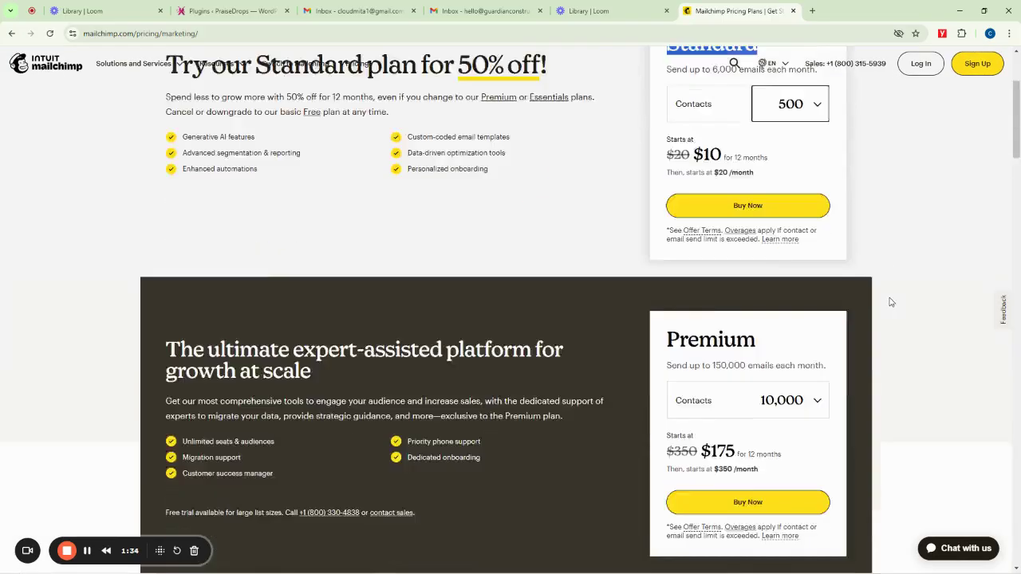
scroll(744, 221, down, 4)
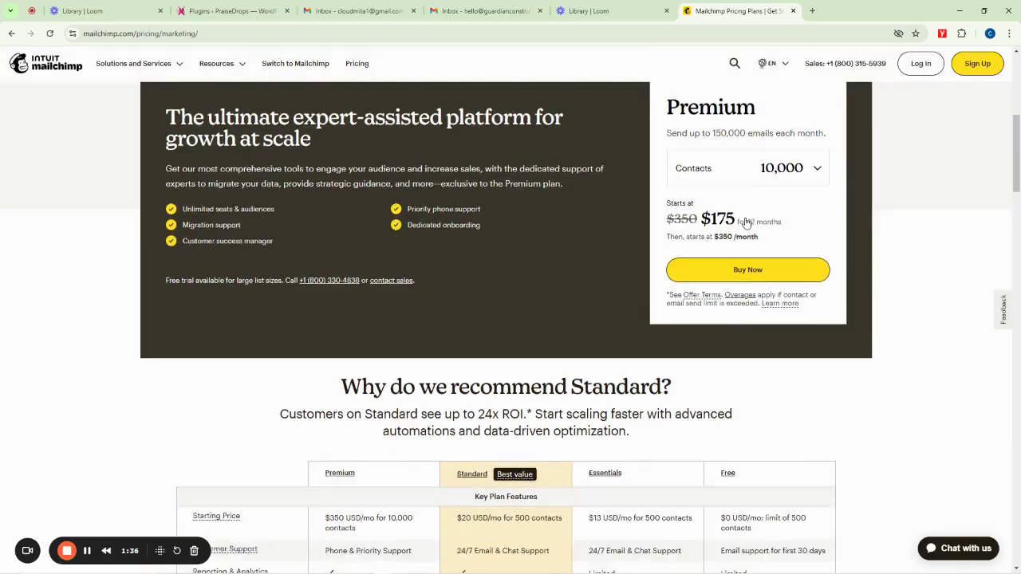
scroll(813, 206, down, 4)
scroll(787, 212, down, 1)
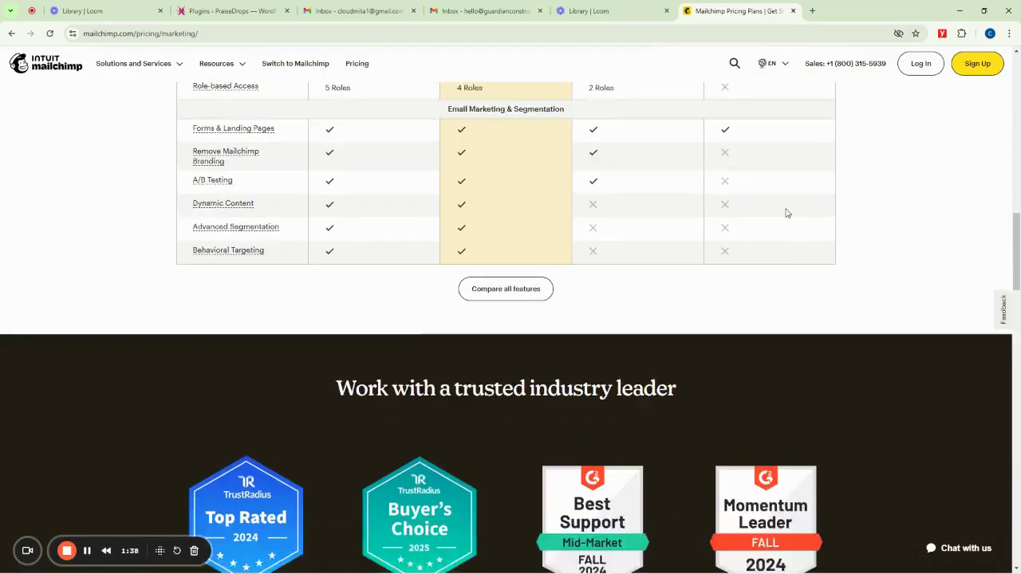
scroll(781, 216, up, 8)
scroll(766, 191, up, 5)
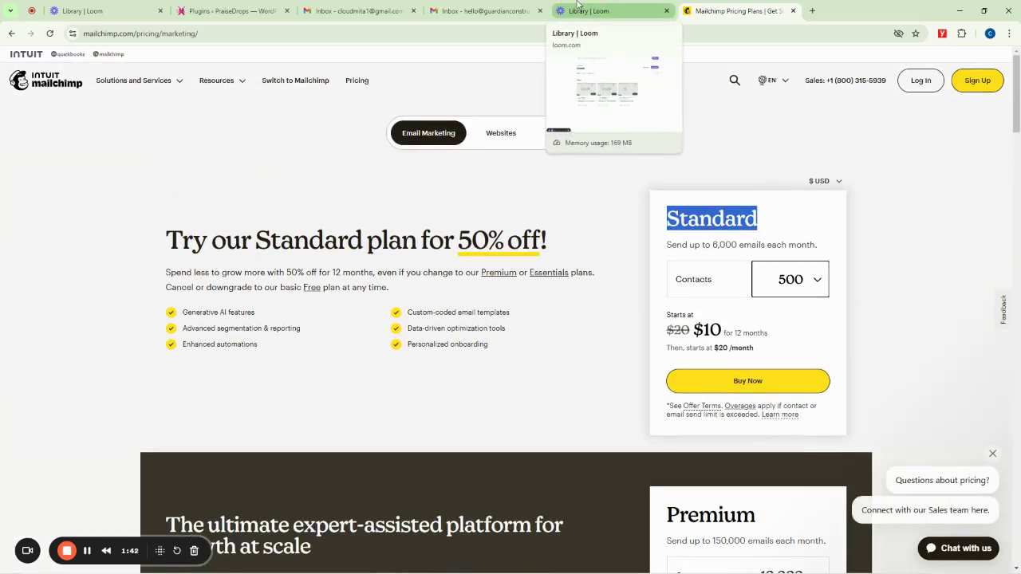
scroll(524, 306, down, 5)
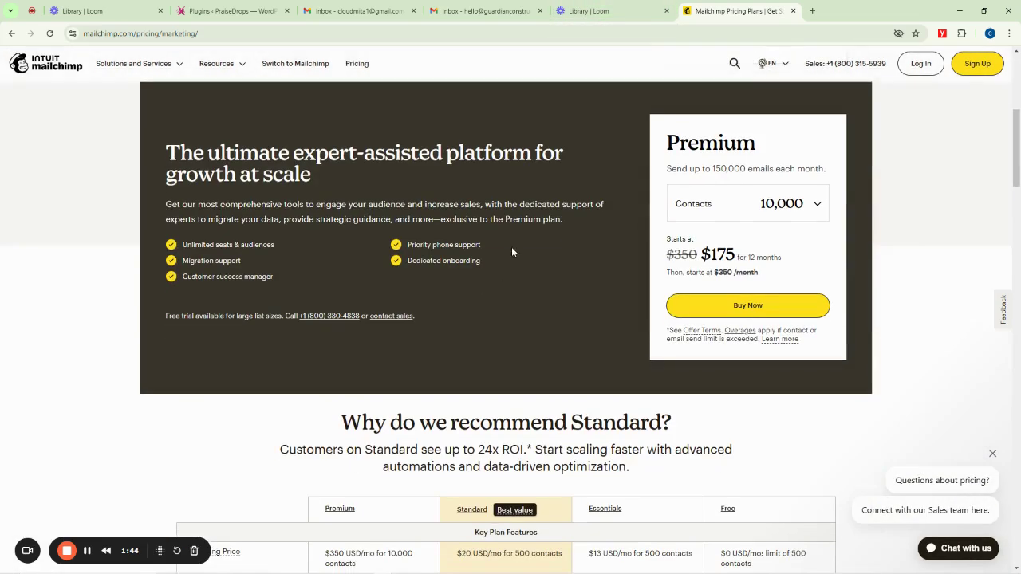
Switch to the browser window with the logged-in Mailchimp account and open its Home dashboard
click(436, 568)
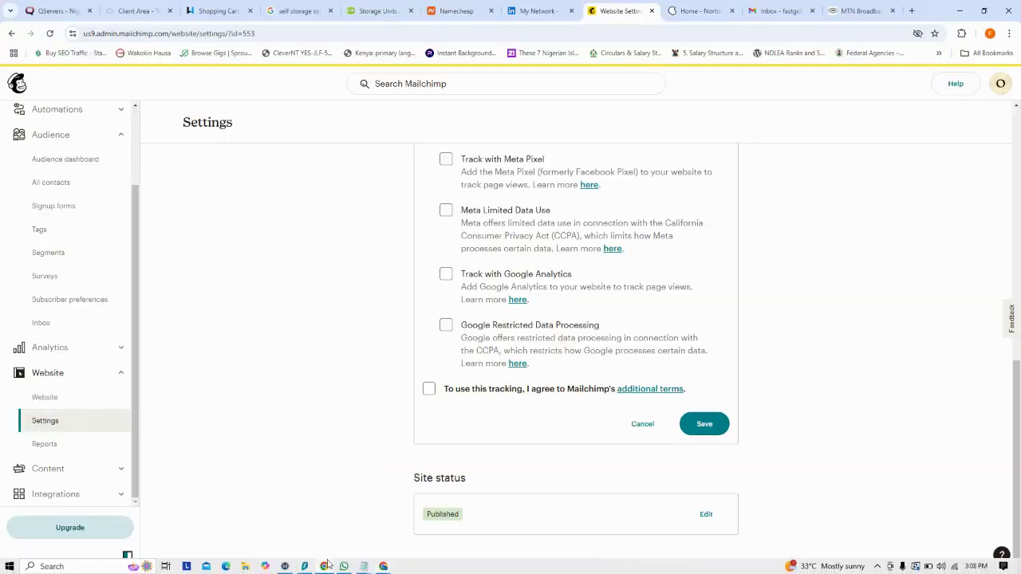
scroll(431, 255, up, 2)
scroll(431, 255, up, 5)
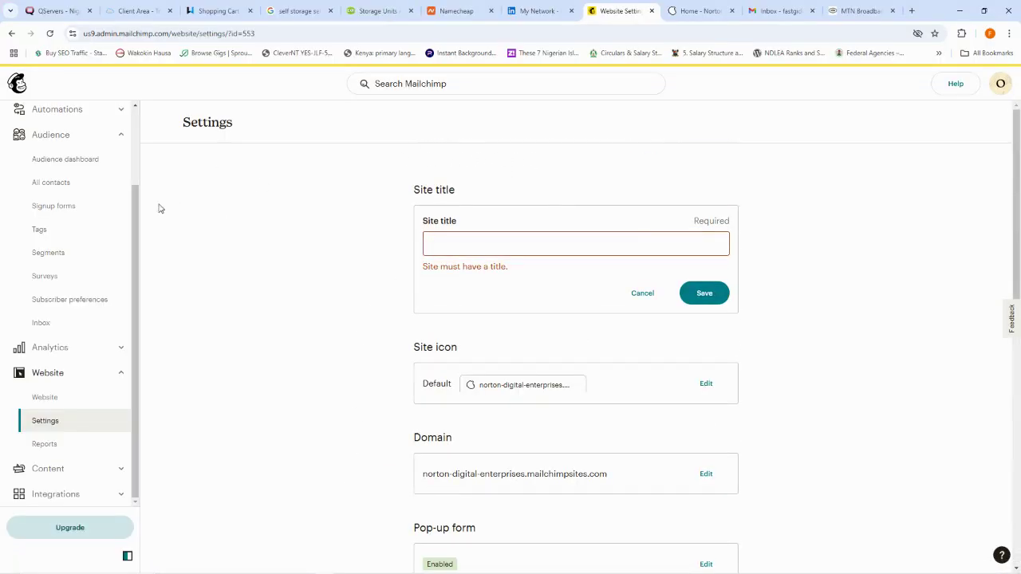
scroll(125, 191, up, 3)
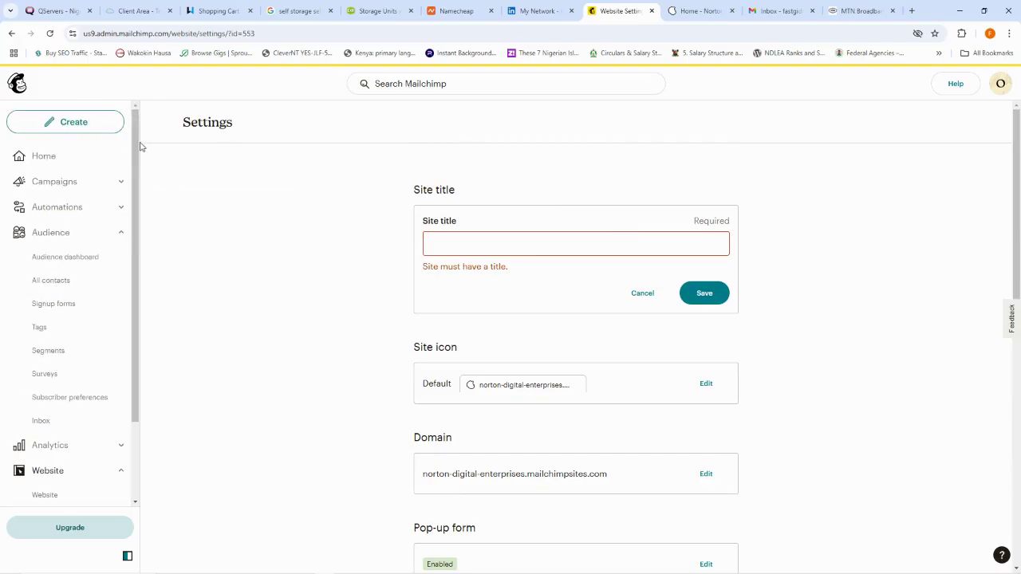
click(35, 158)
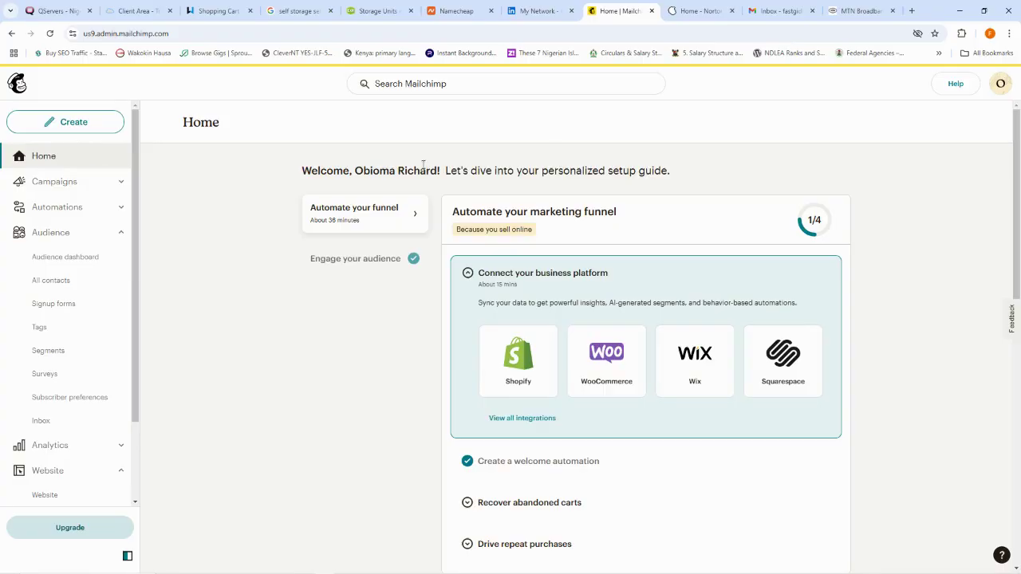
Review the dashboard's marketing funnel setup guide and the quick actions for emails, contacts and automations
scroll(376, 194, down, 1)
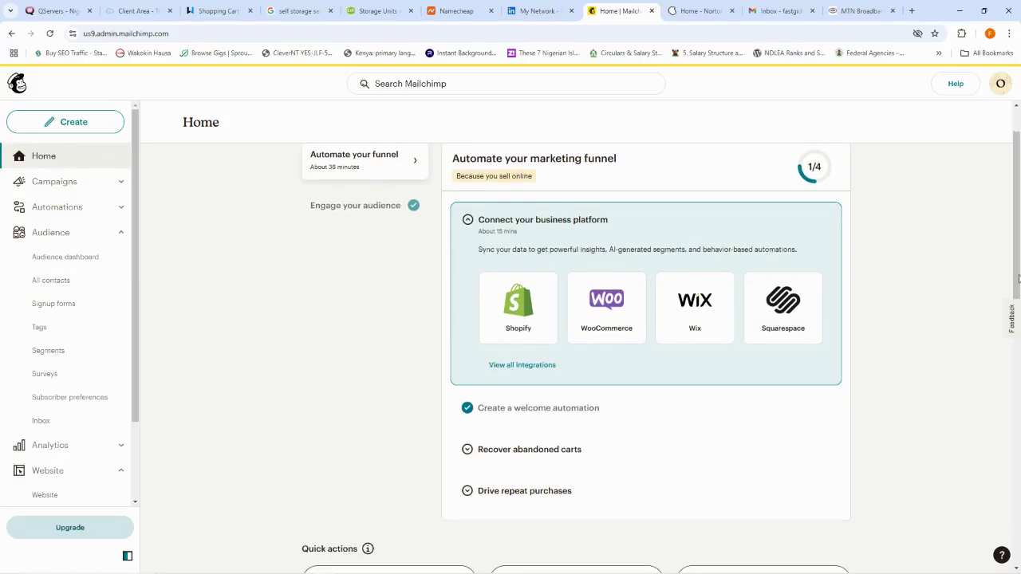
drag(1017, 231, 994, 210)
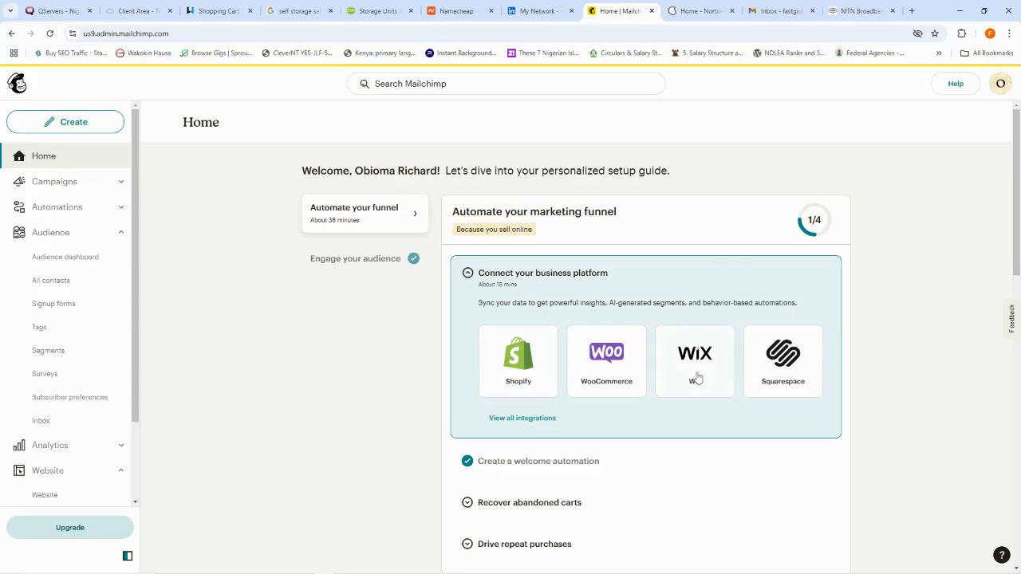
scroll(720, 364, down, 3)
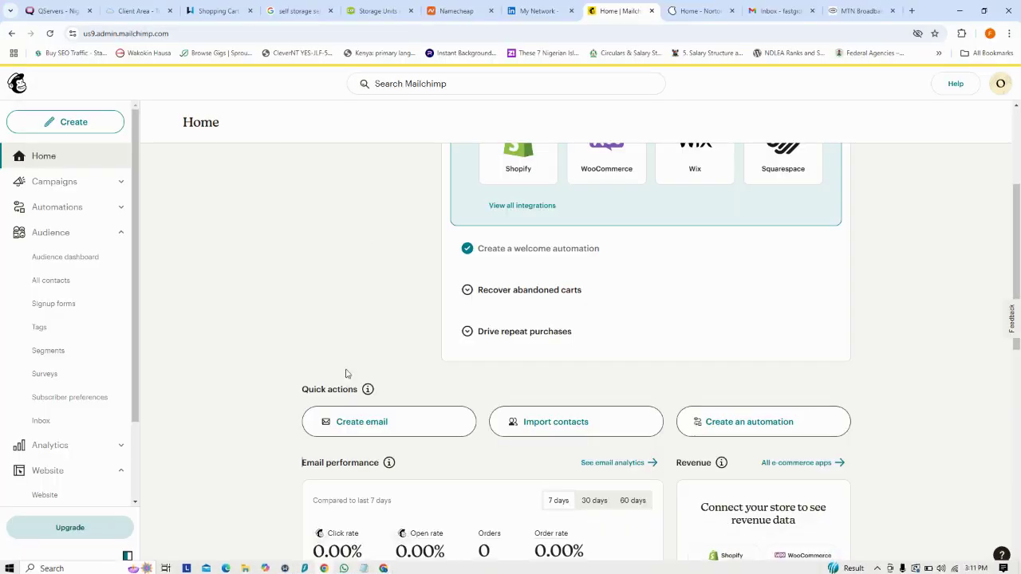
scroll(327, 334, down, 2)
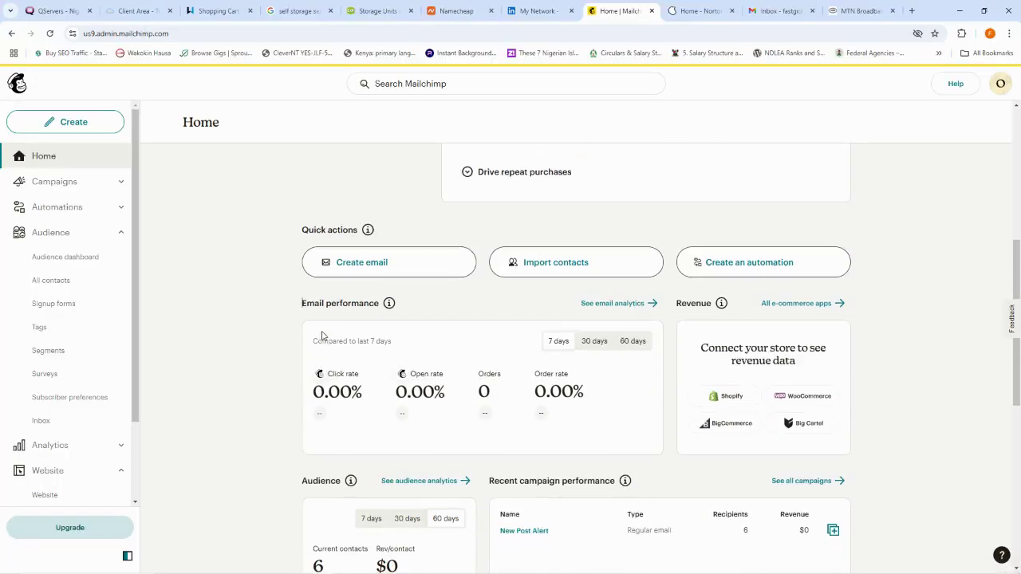
scroll(349, 309, up, 2)
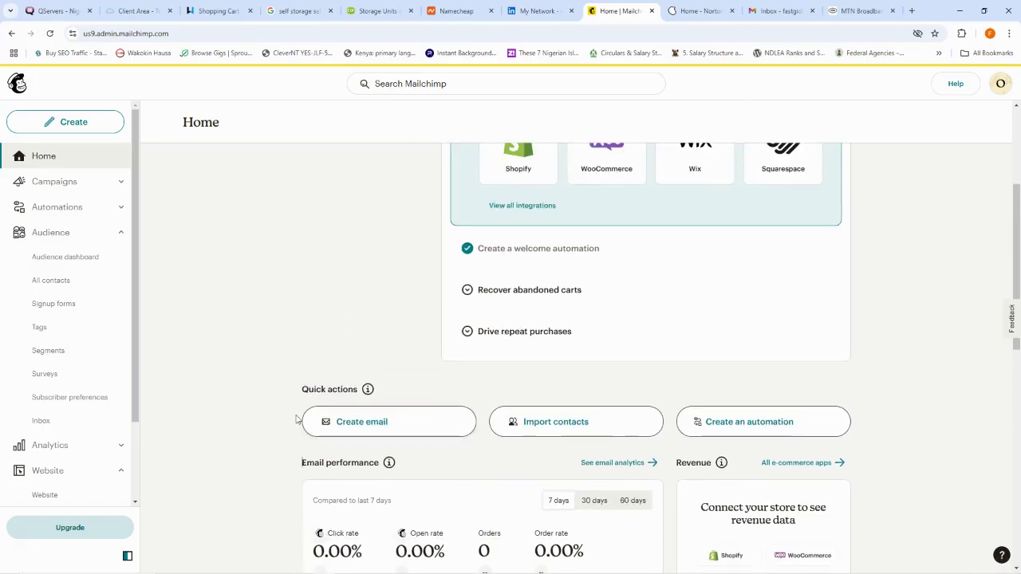
drag(300, 391, 372, 390)
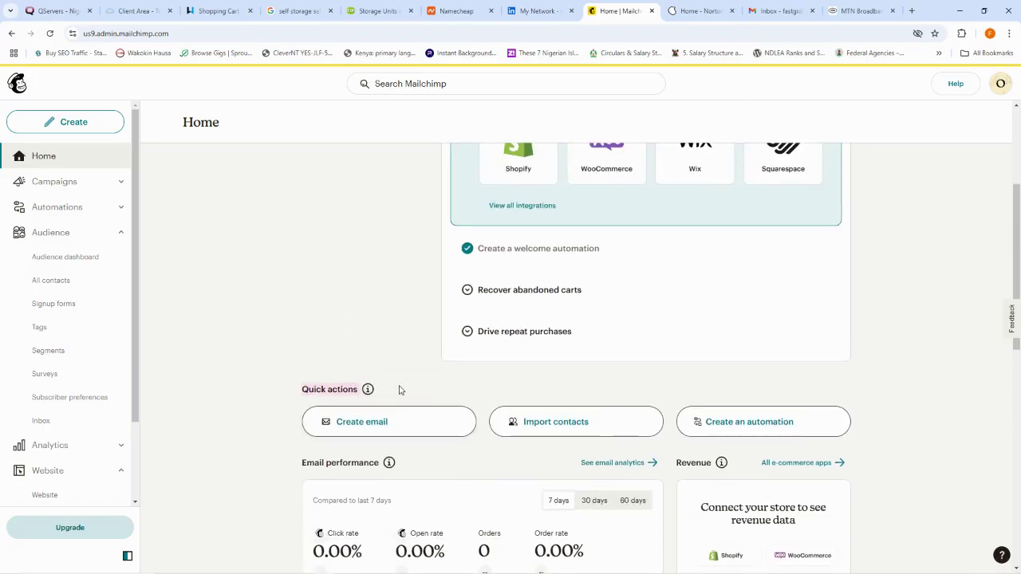
click(391, 400)
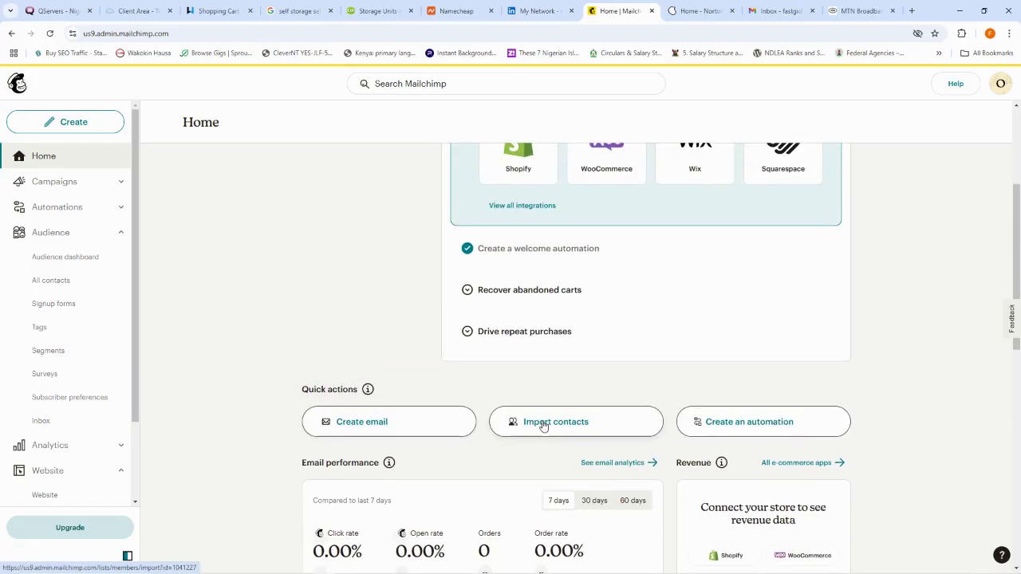
Examine the dashboard's email performance, audience, recent campaign and journey performance sections
scroll(638, 411, down, 2)
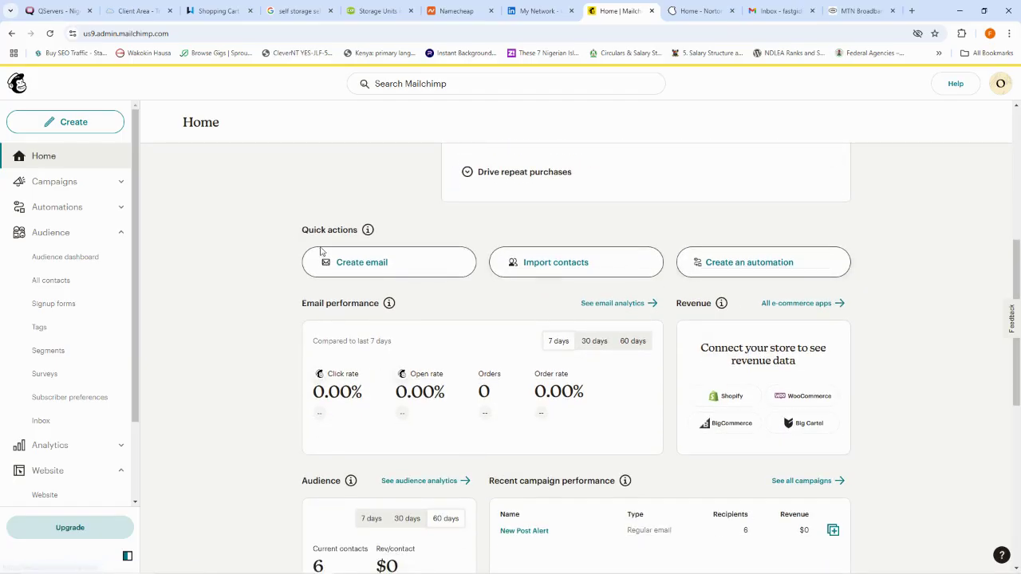
scroll(643, 323, down, 2)
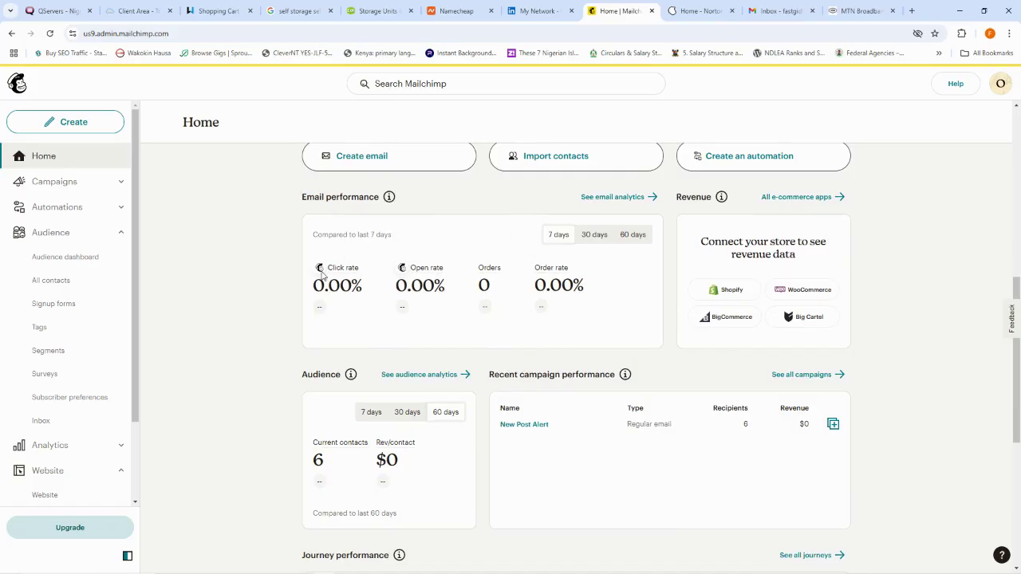
mouse_move(413, 270)
mouse_move(481, 272)
scroll(503, 311, down, 3)
scroll(426, 312, up, 1)
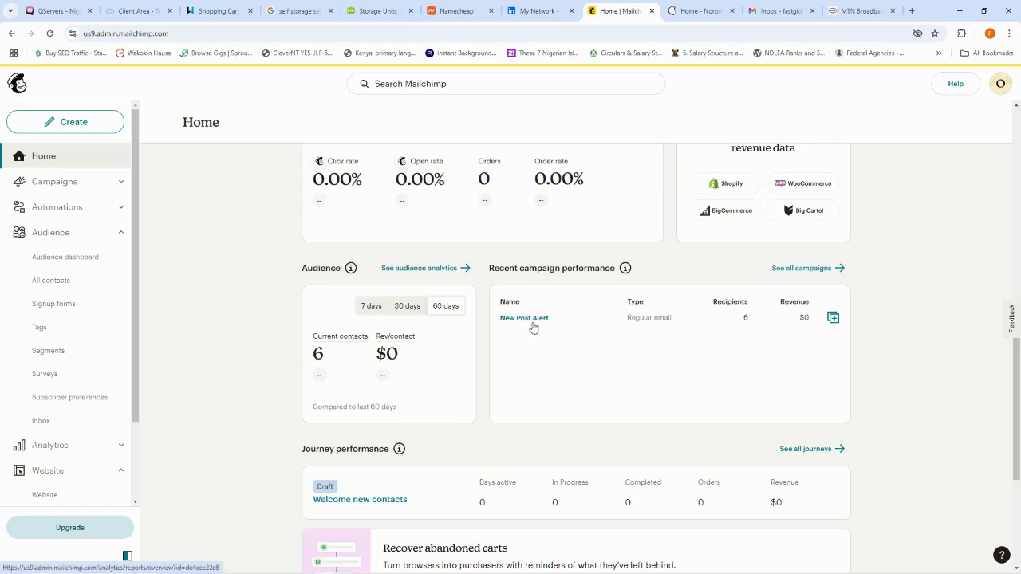
scroll(590, 332, down, 2)
scroll(588, 333, up, 2)
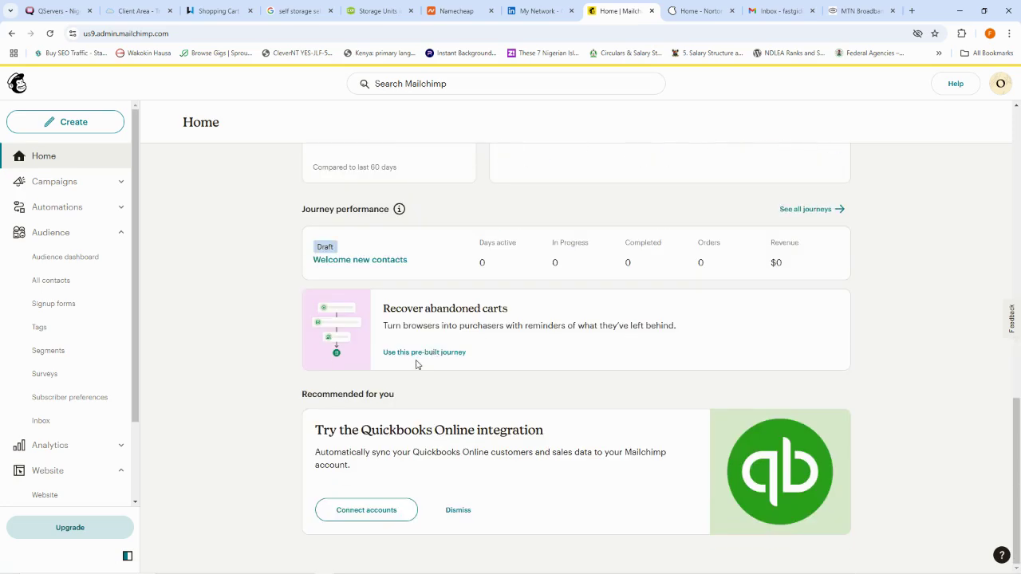
scroll(292, 324, up, 10)
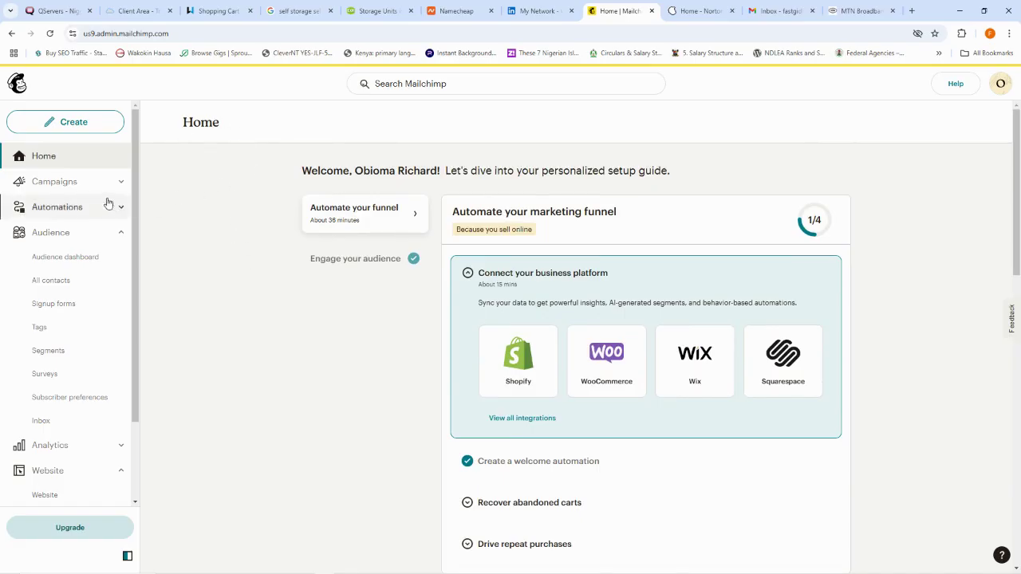
Open the list of all campaigns, decline the feedback request and review each campaign's status and analytics
click(68, 182)
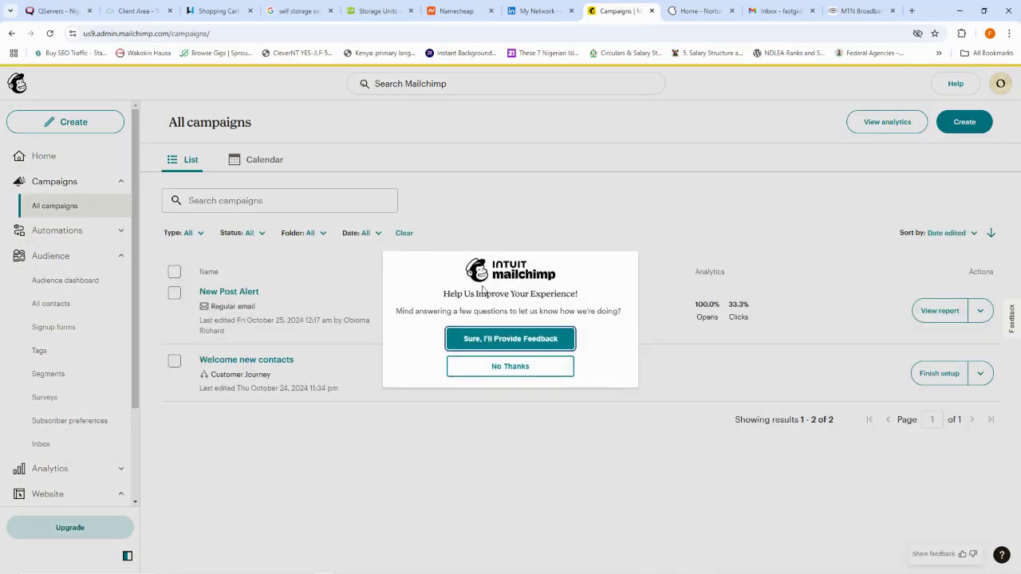
click(511, 367)
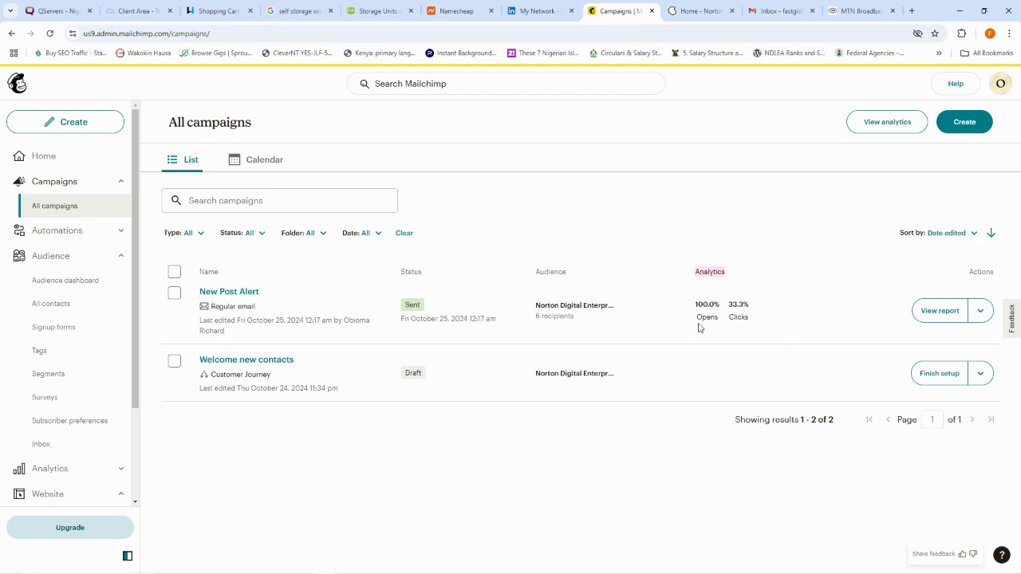
mouse_move(694, 323)
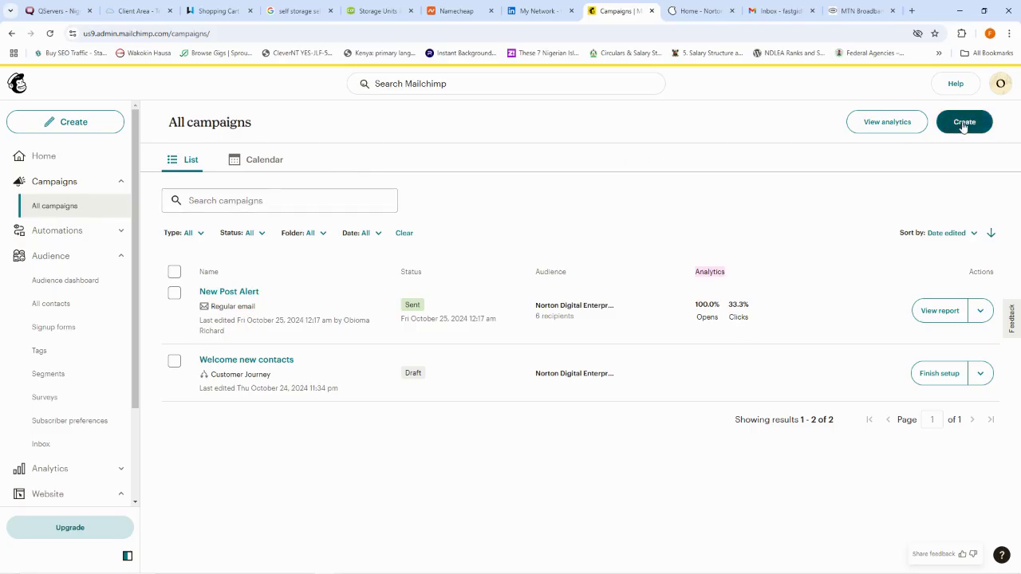
Open the Automations overview, look through the popular pre-built journeys and dismiss the recommendation survey
click(55, 234)
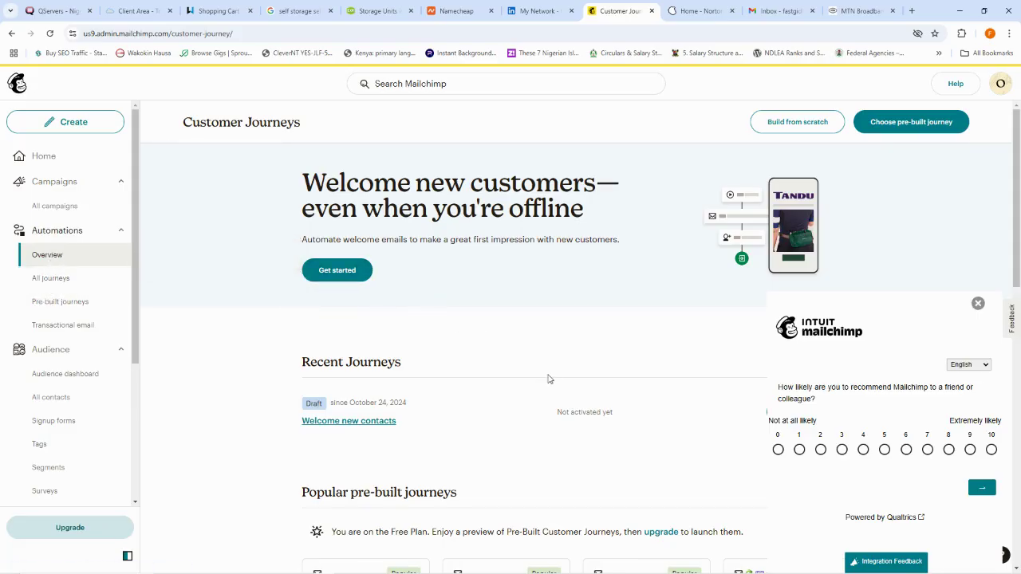
scroll(548, 382, down, 3)
scroll(548, 382, down, 5)
scroll(449, 403, up, 4)
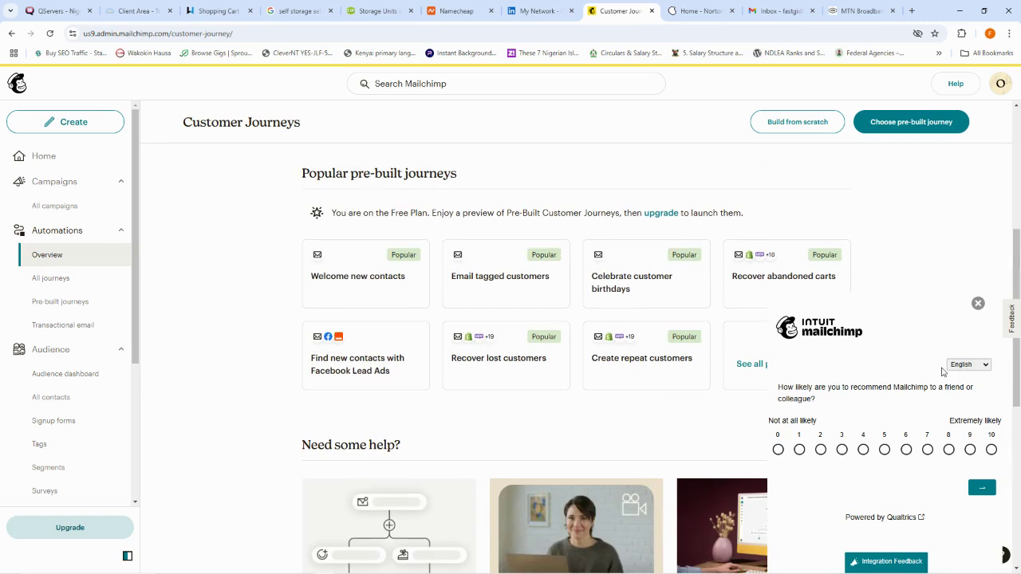
click(978, 304)
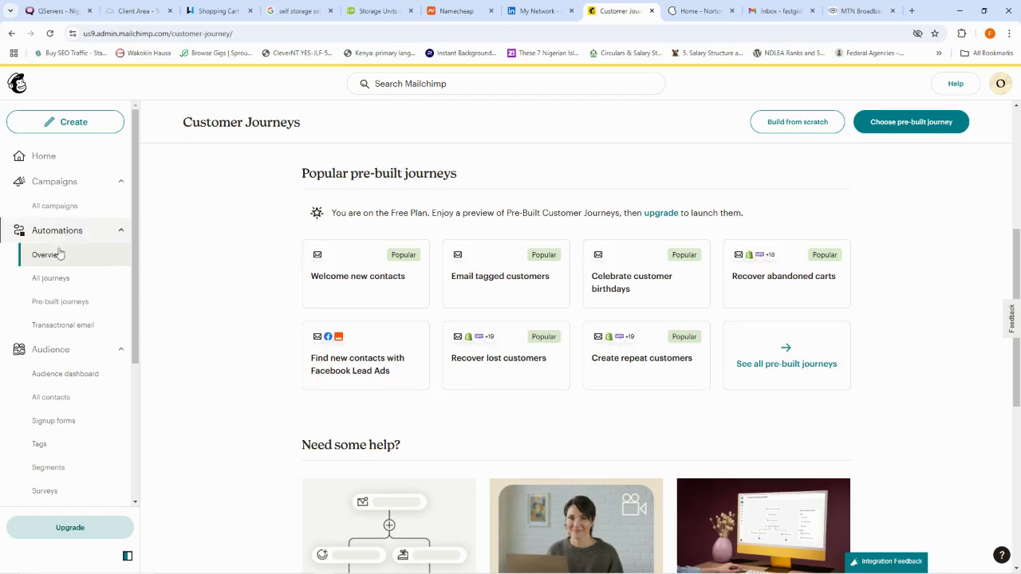
View the list of all customer journeys and the catalogue of pre-built journeys
click(53, 280)
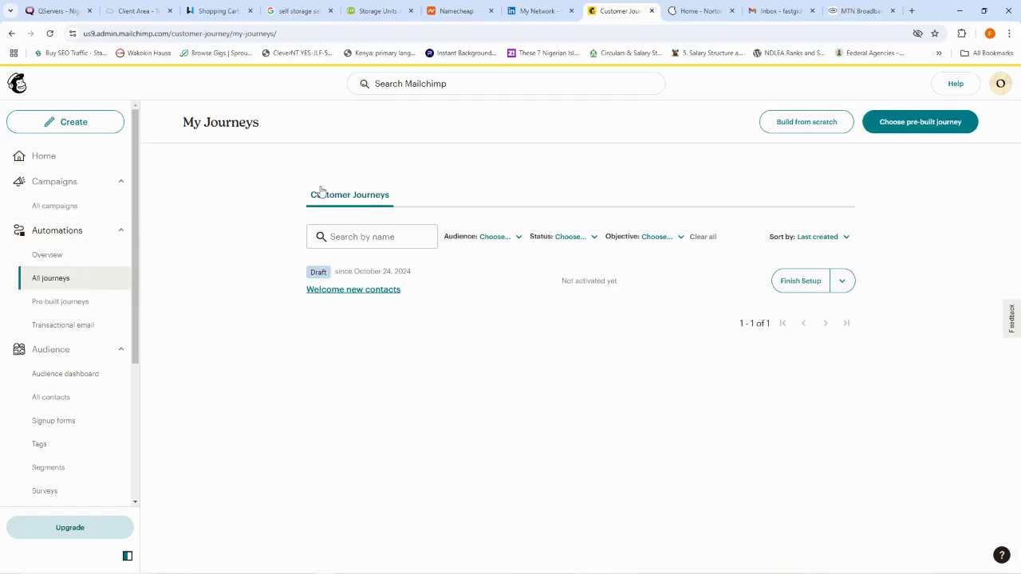
click(54, 307)
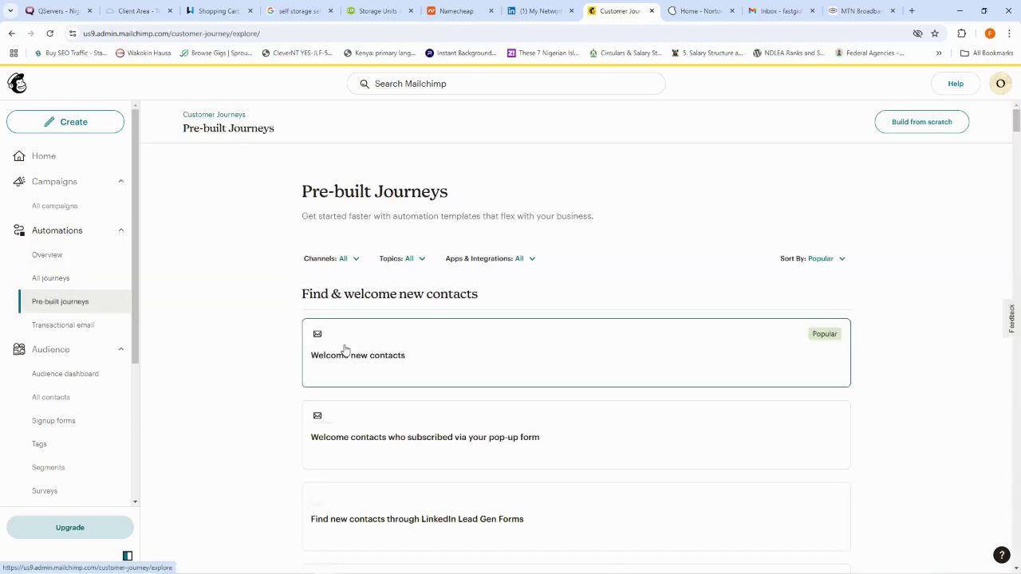
Browse the pre-built journey templates for finding new contacts and nurturing leads
scroll(510, 339, down, 3)
scroll(522, 339, down, 3)
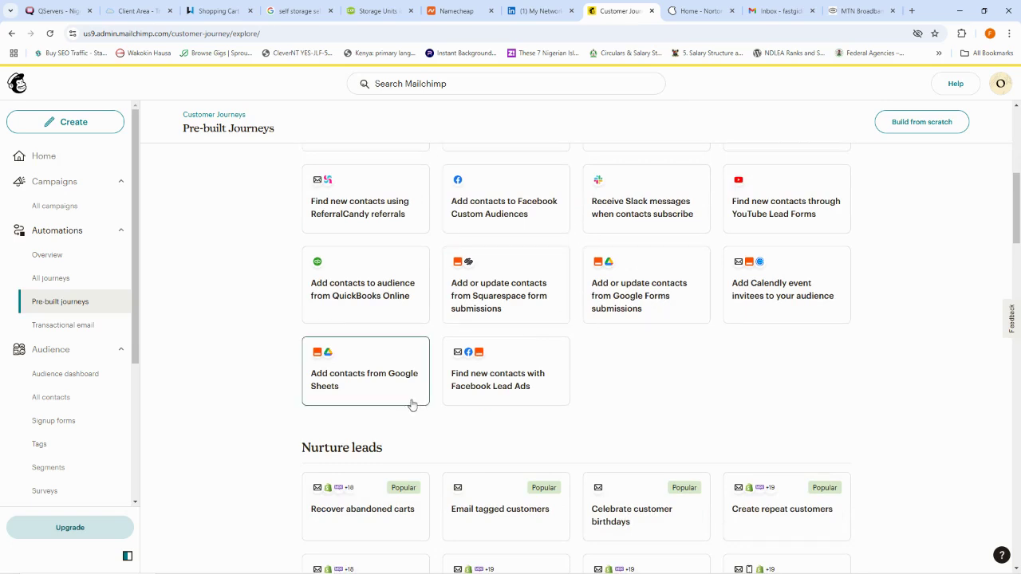
Open the audience dashboard and review its recent growth, contact sources, tags and predicted demographics sections
click(52, 355)
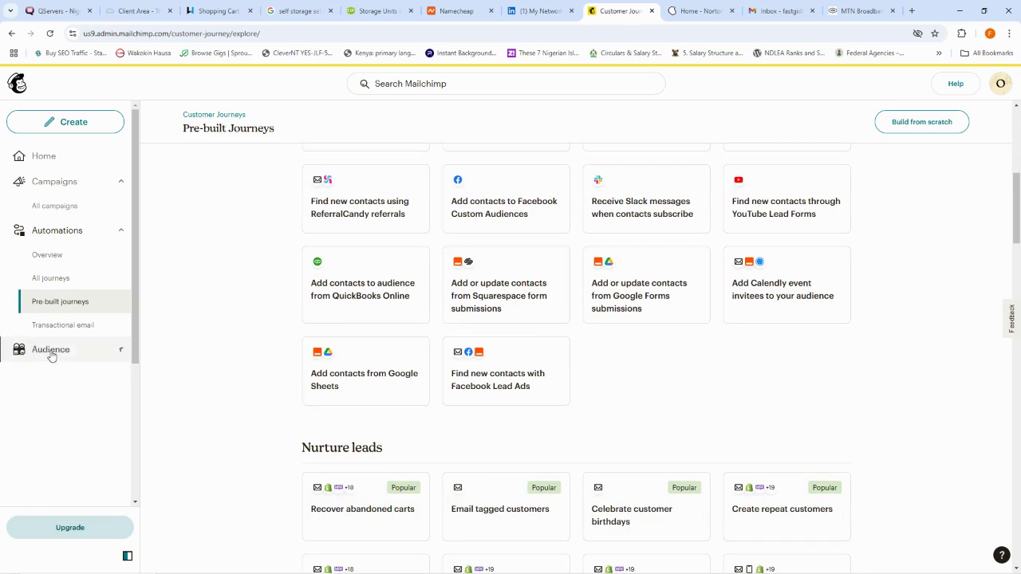
click(59, 349)
scroll(112, 295, down, 3)
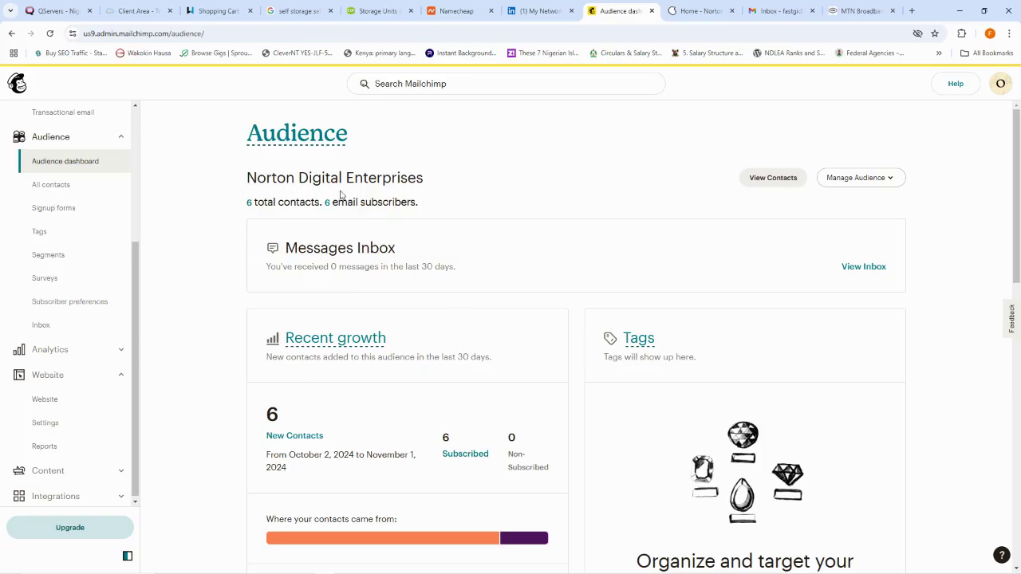
drag(248, 178, 449, 184)
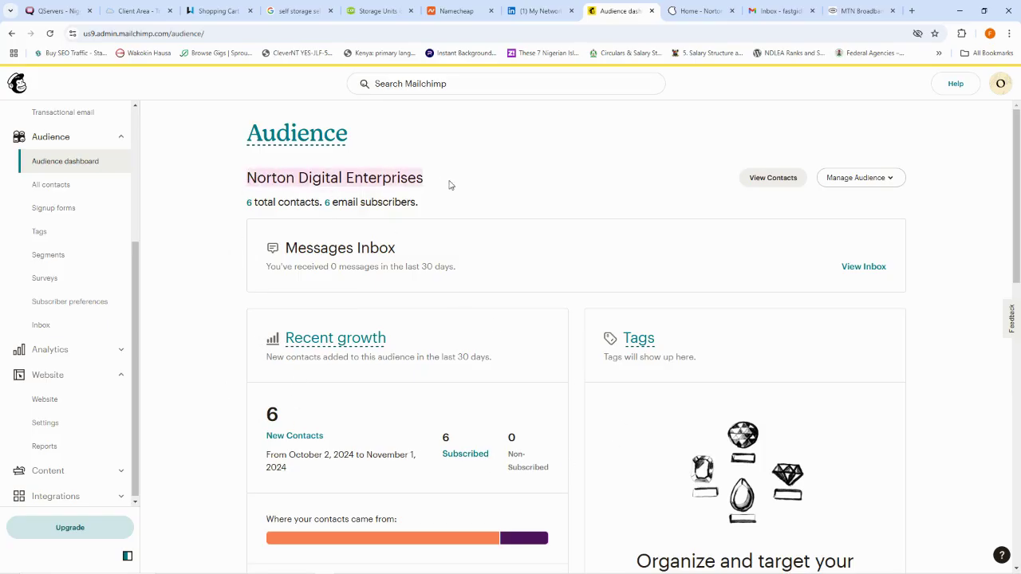
scroll(453, 191, down, 5)
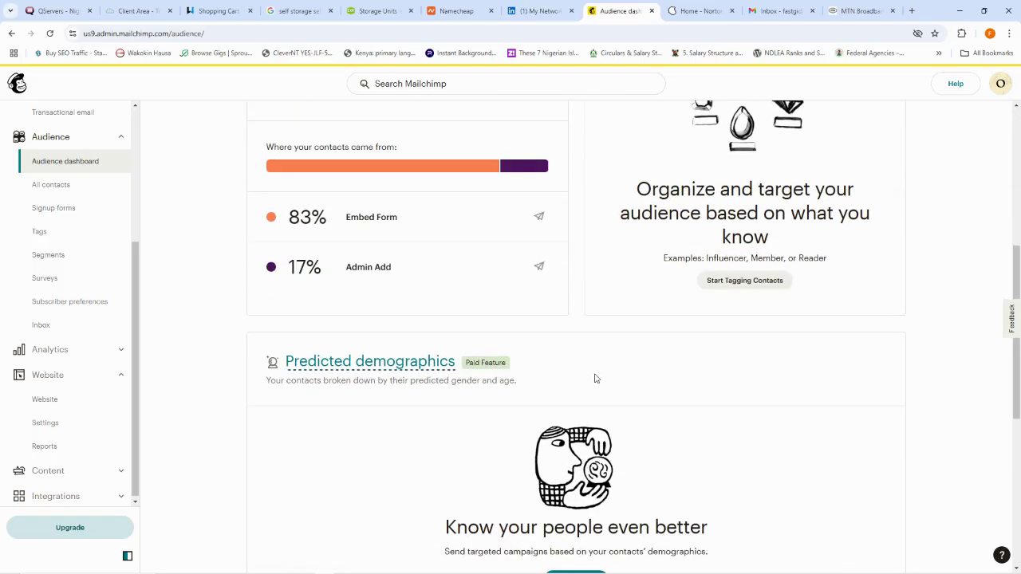
scroll(418, 318, up, 2)
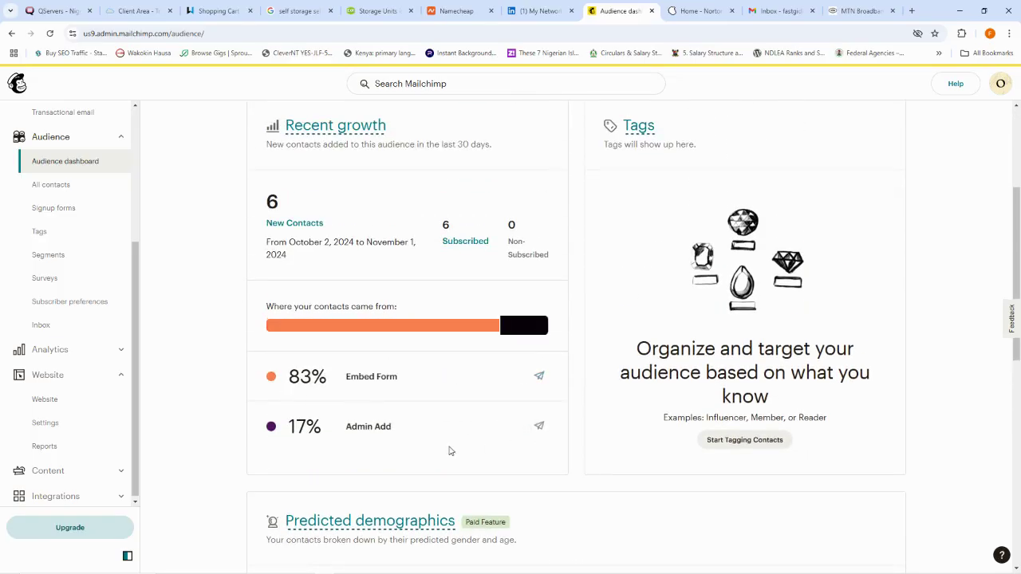
View the table of all audience contacts and the signup forms page with its recent forms and form options
click(54, 187)
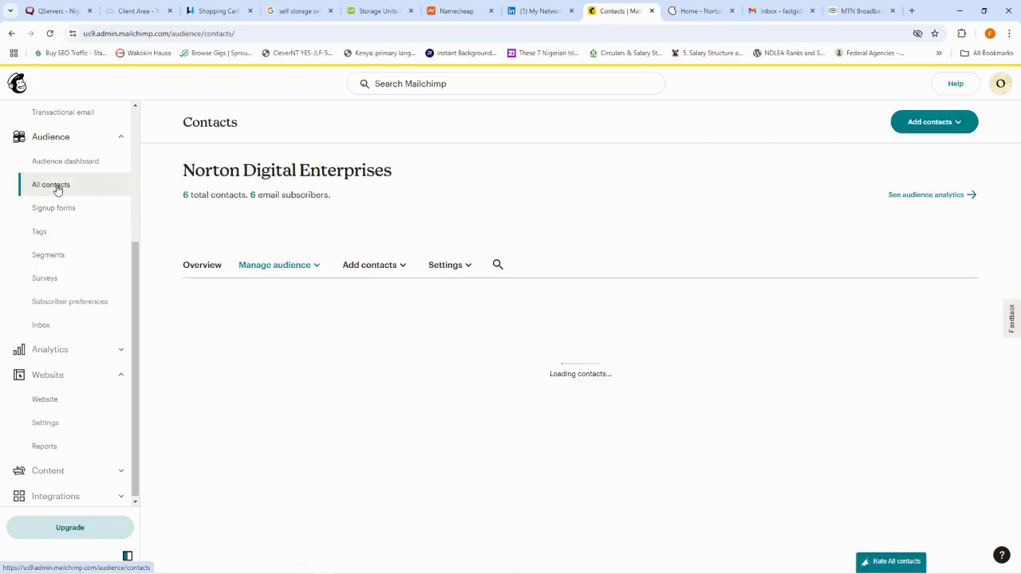
scroll(428, 304, down, 2)
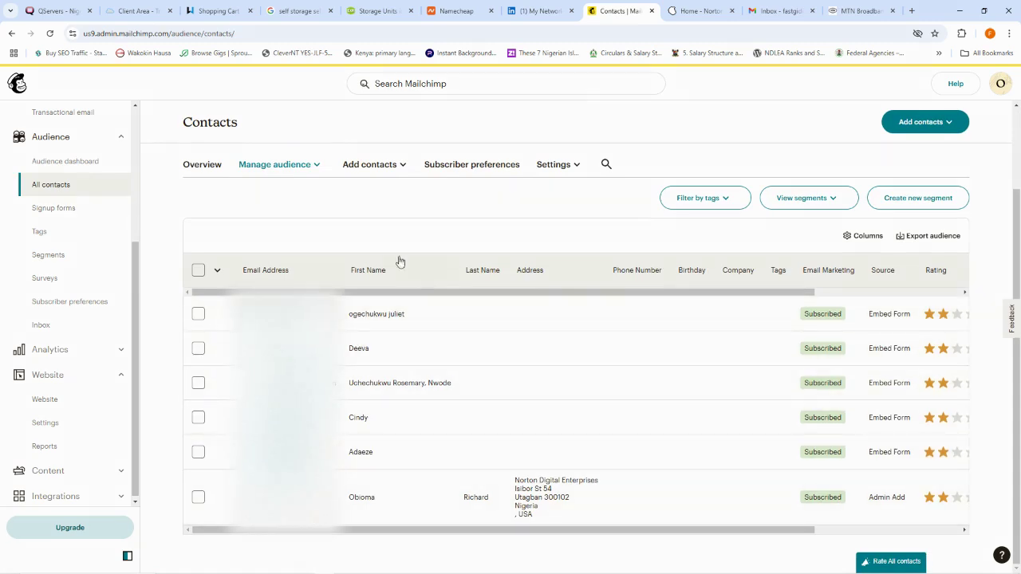
click(55, 208)
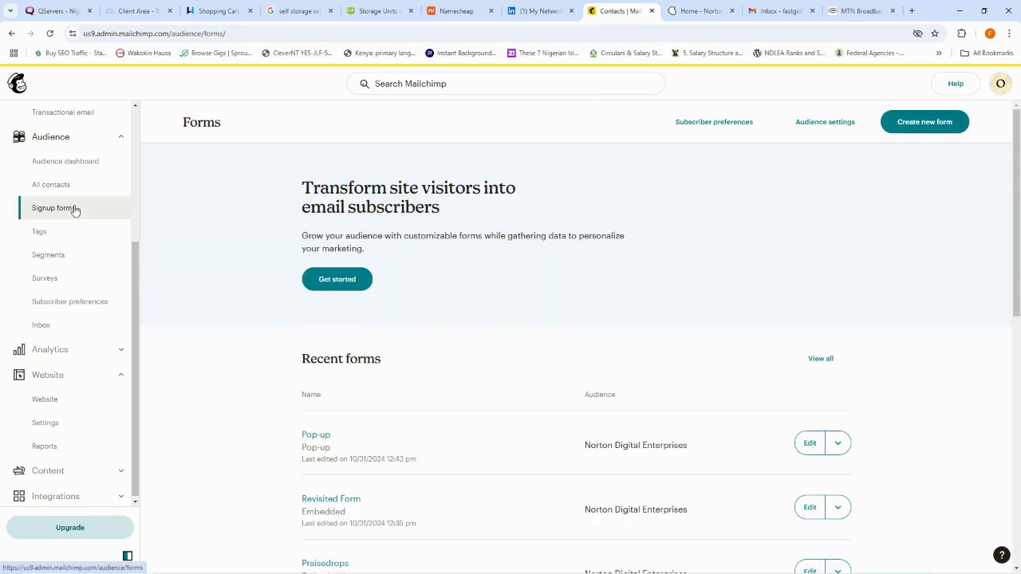
scroll(649, 278, down, 5)
scroll(550, 290, up, 4)
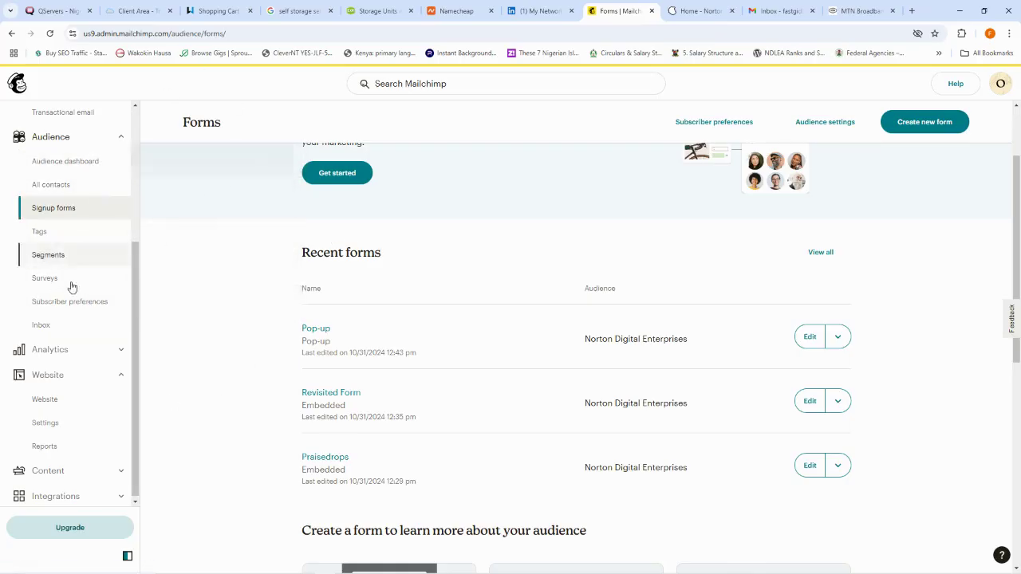
scroll(75, 231, up, 3)
scroll(75, 263, down, 3)
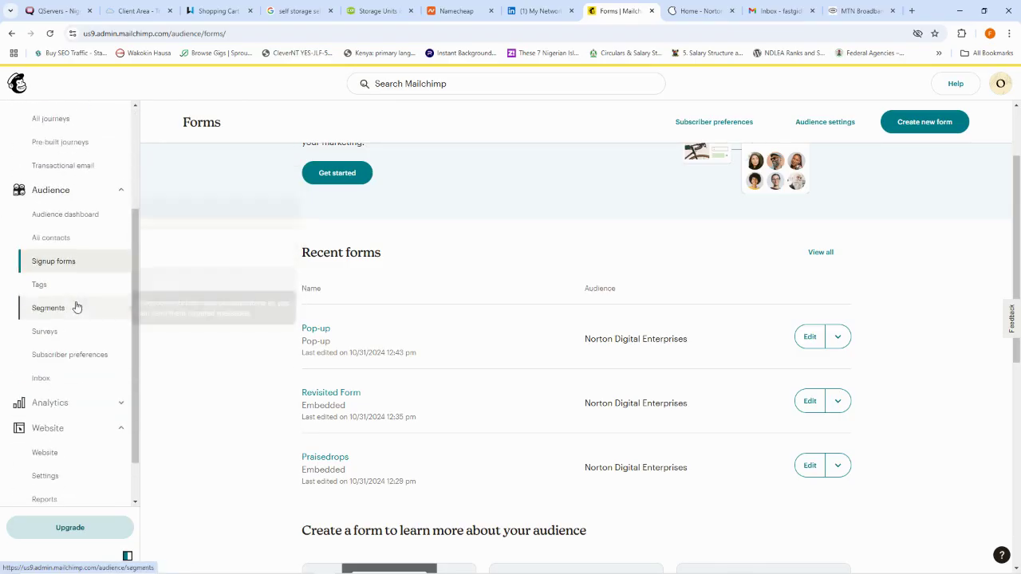
Visit the audience's tags, segments, surveys and subscriber preferences pages in turn
click(46, 285)
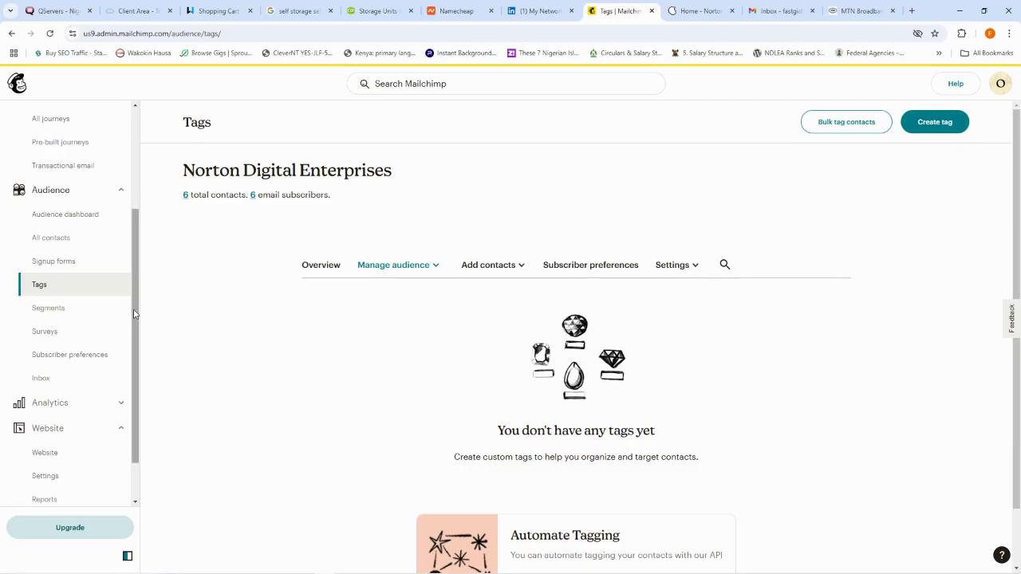
click(49, 310)
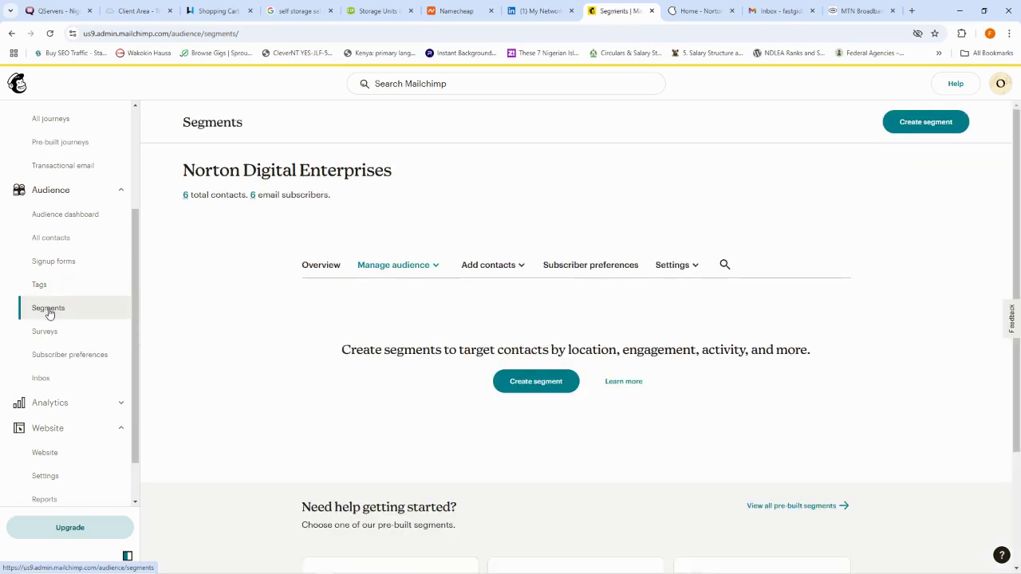
click(46, 335)
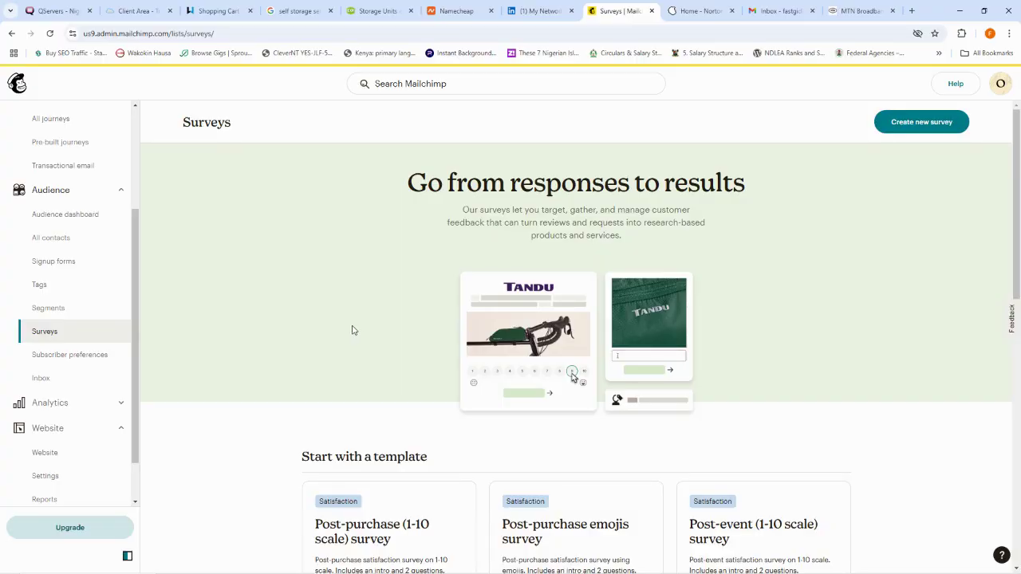
click(65, 359)
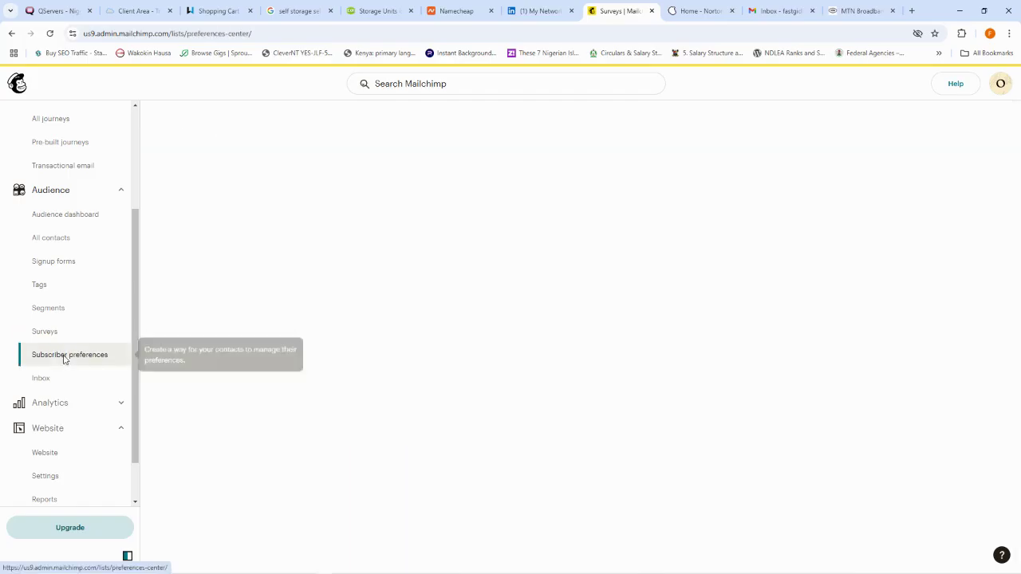
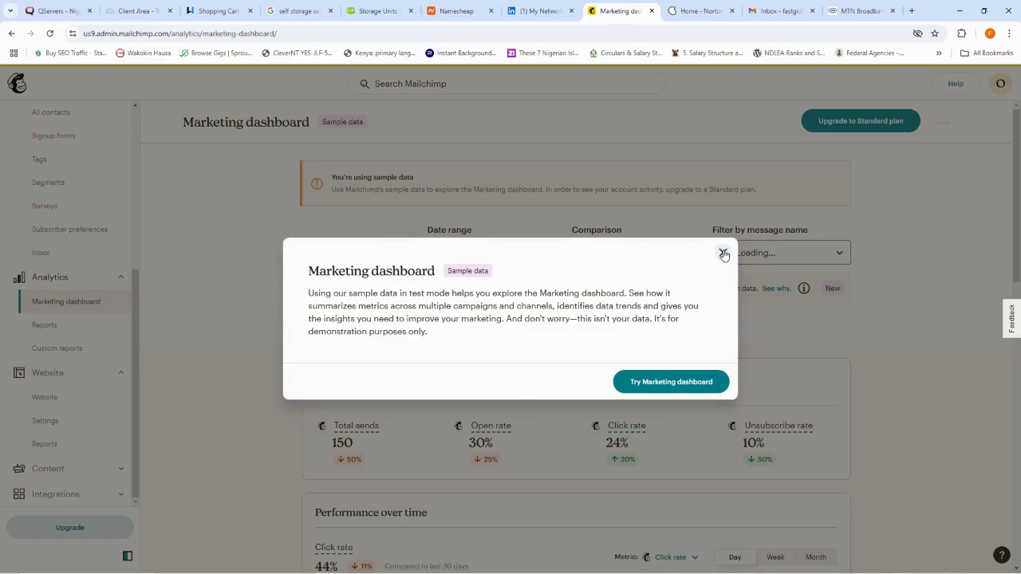
Dismiss the Marketing dashboard's sample-data introduction and upgrade banner, and review its performance metrics
click(723, 254)
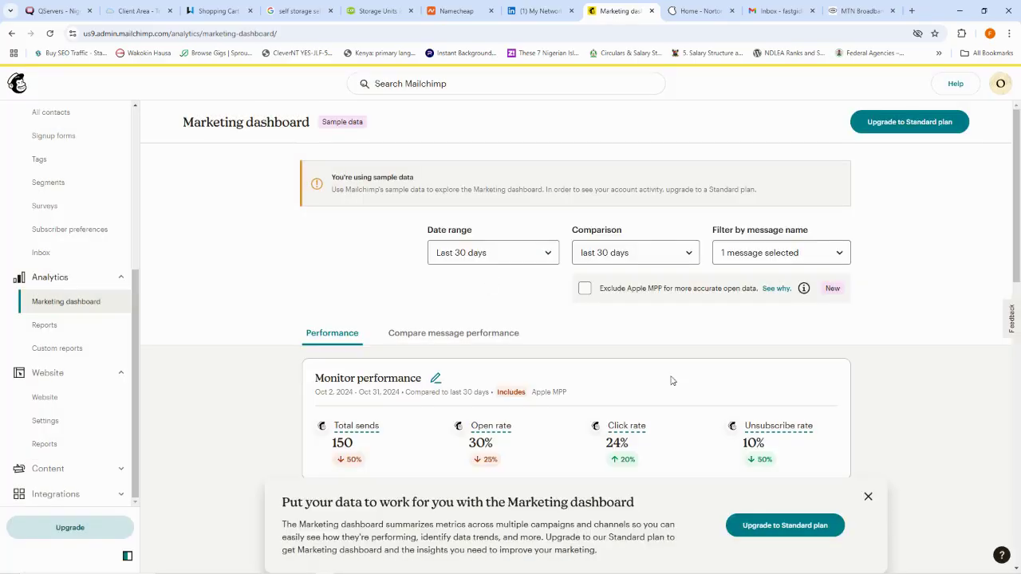
click(869, 496)
scroll(155, 308, down, 3)
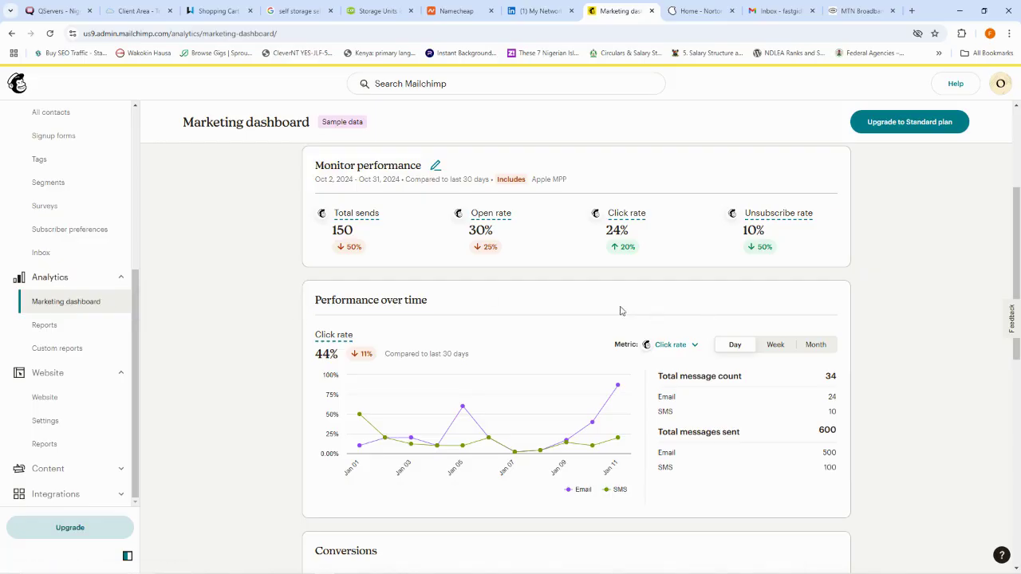
scroll(558, 303, up, 3)
scroll(452, 299, down, 2)
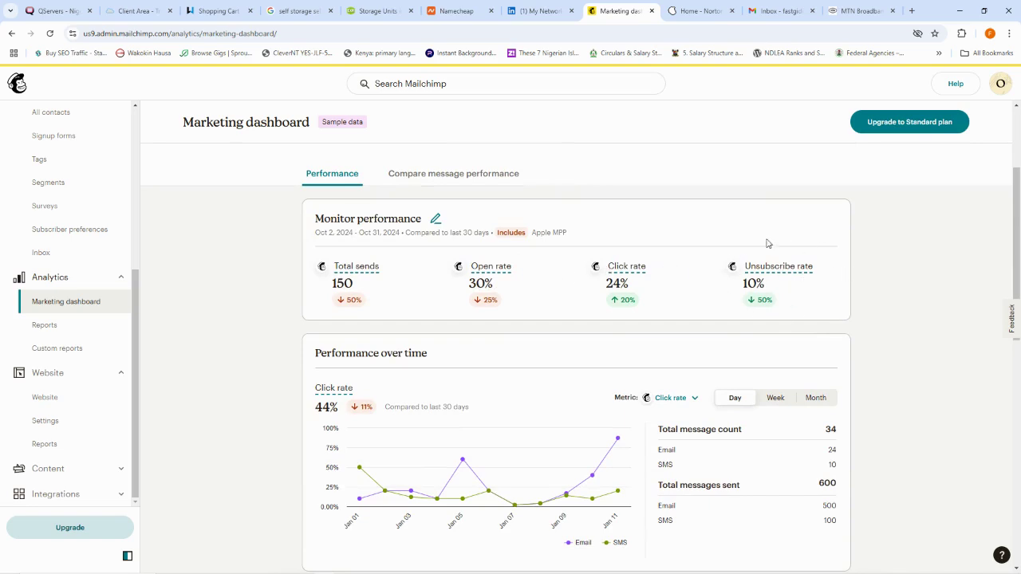
scroll(447, 269, down, 1)
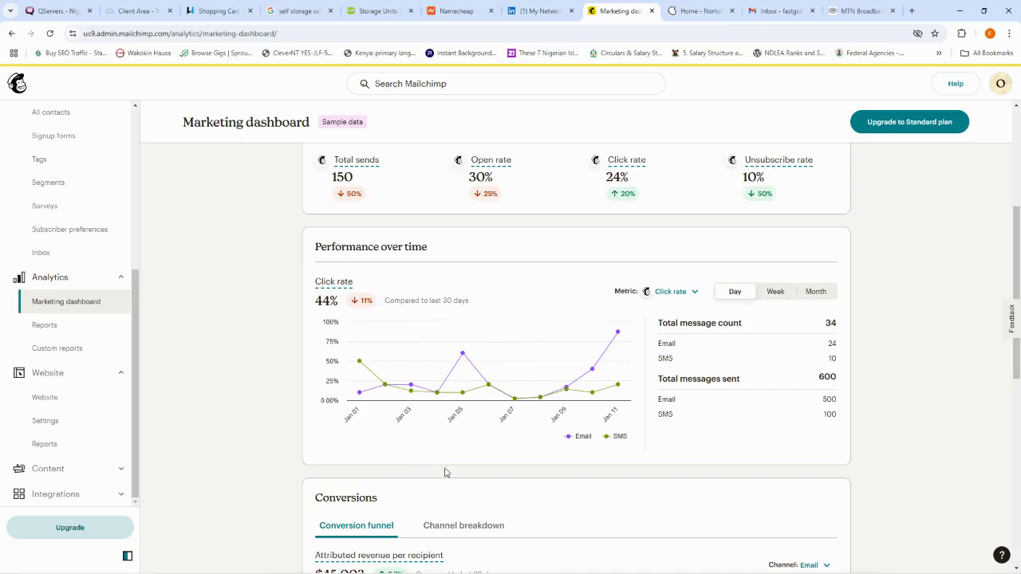
Switch the click rate chart under Performance over time to the weekly and the monthly view
mouse_move(614, 343)
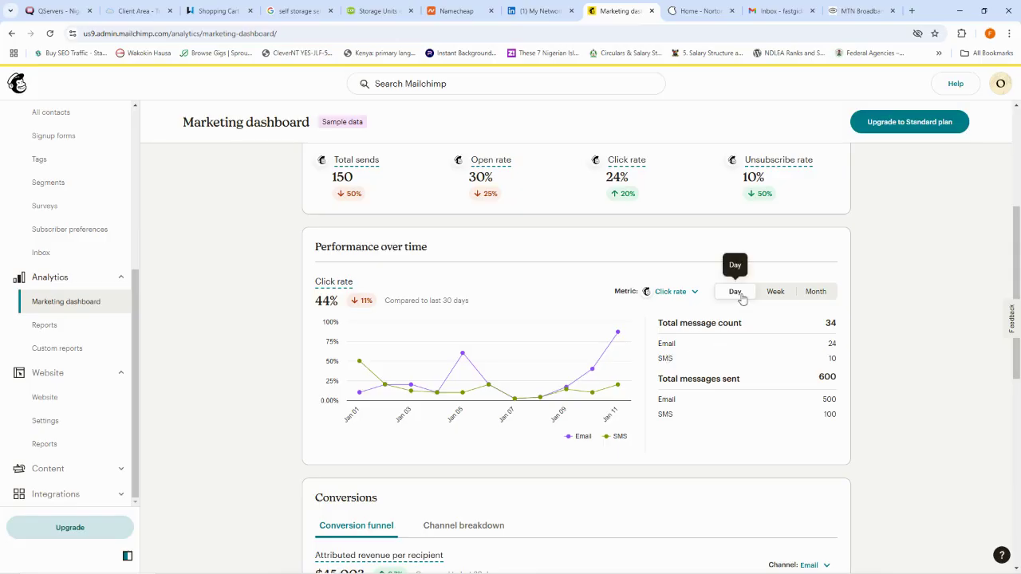
click(778, 293)
click(822, 293)
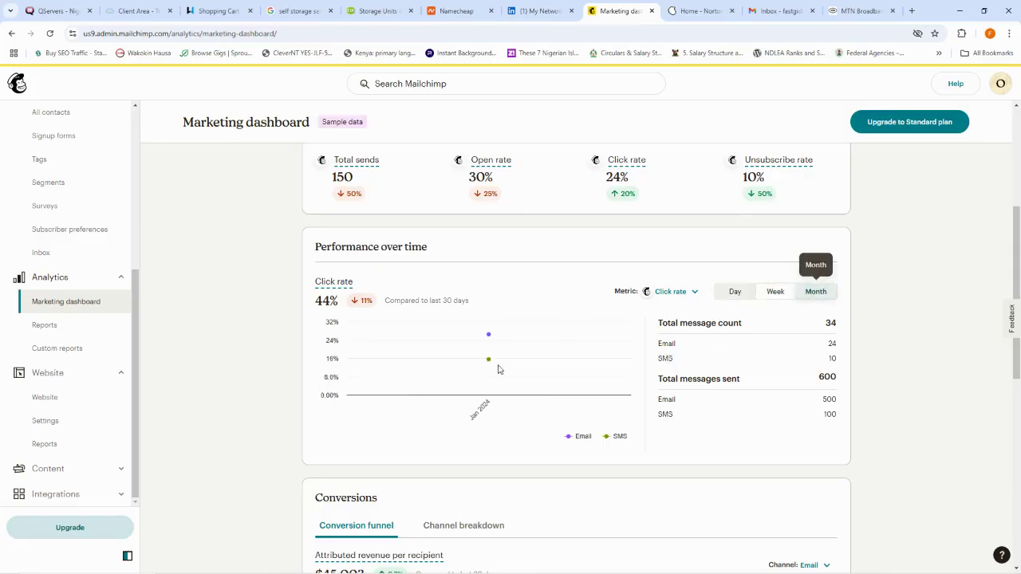
Inspect the Deliveries, Opened, Clicked and Orders bars of the conversion funnel and the Delivery section below it
scroll(457, 360, down, 4)
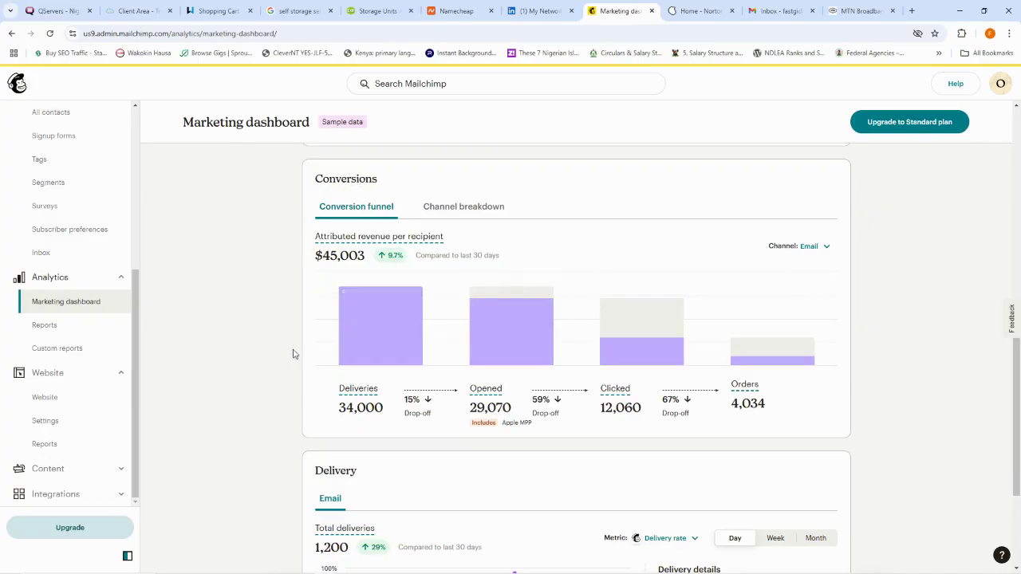
mouse_move(348, 299)
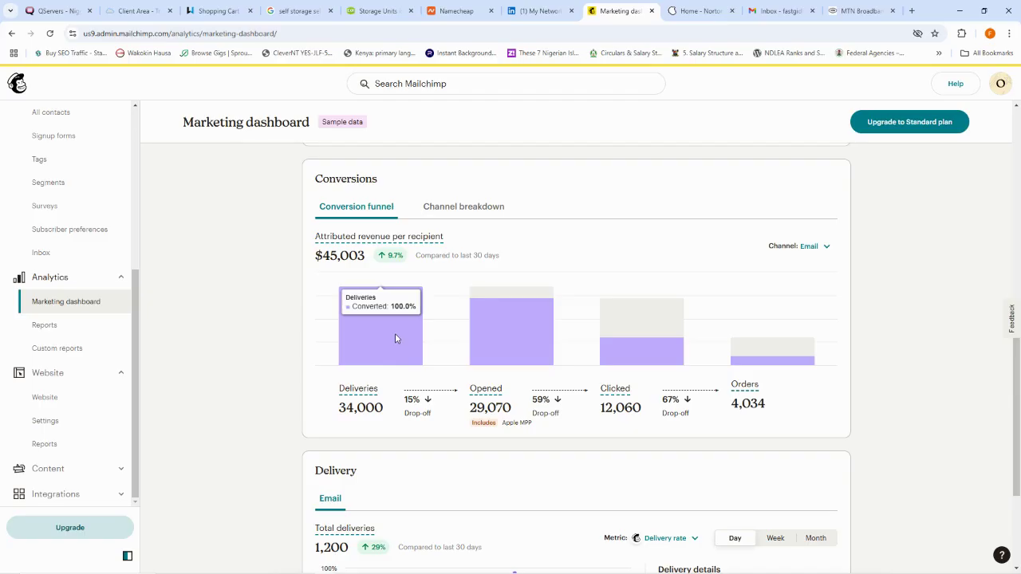
mouse_move(524, 335)
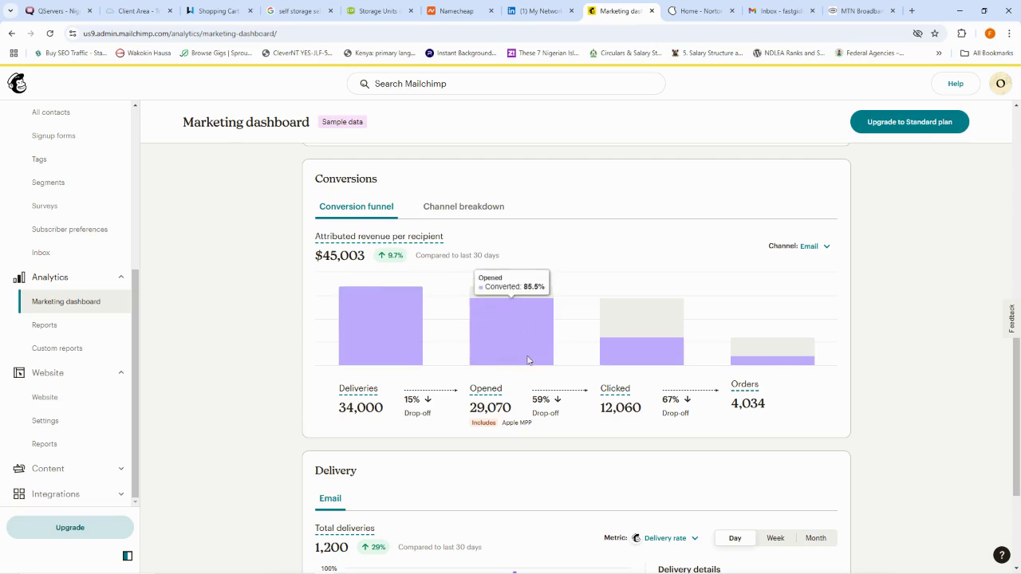
mouse_move(504, 297)
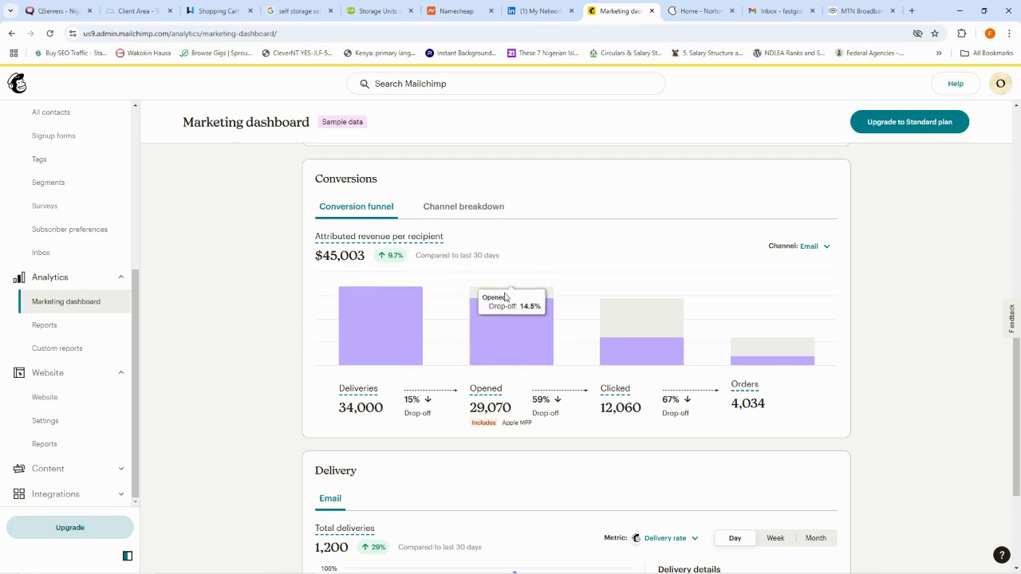
mouse_move(386, 331)
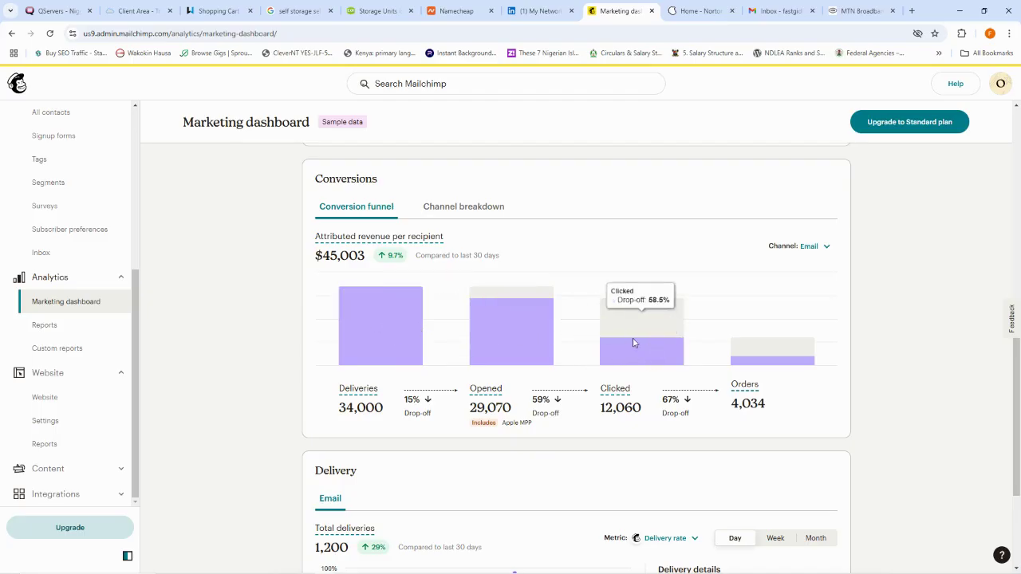
mouse_move(779, 366)
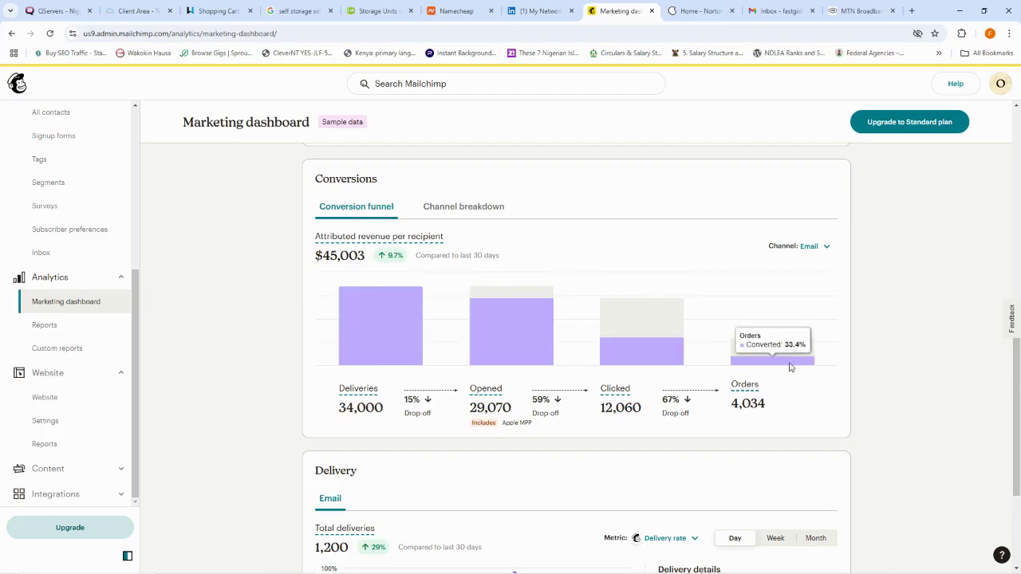
scroll(790, 367, down, 2)
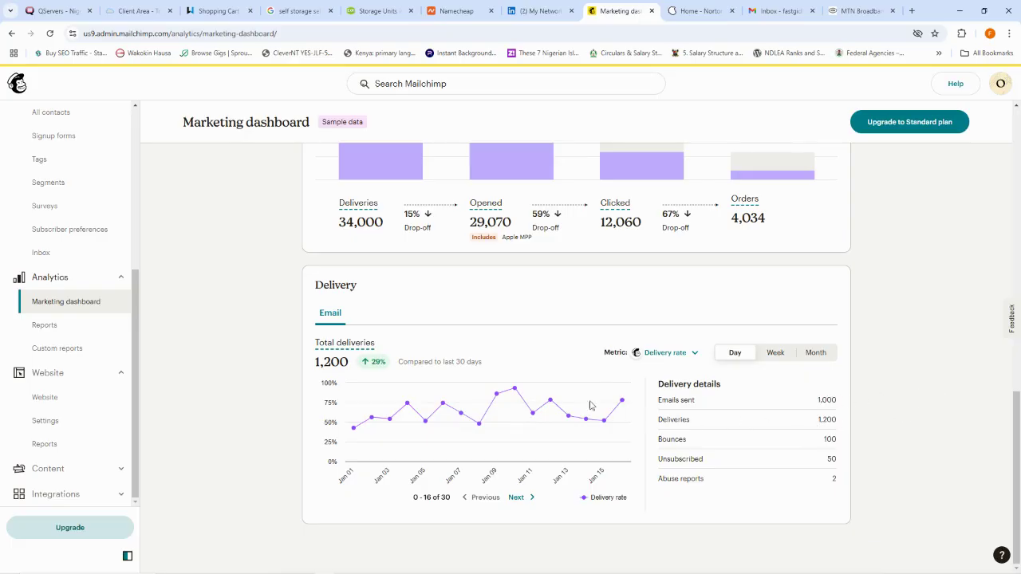
Open the analytics reports and view the campaign, comparative and website reports
click(47, 326)
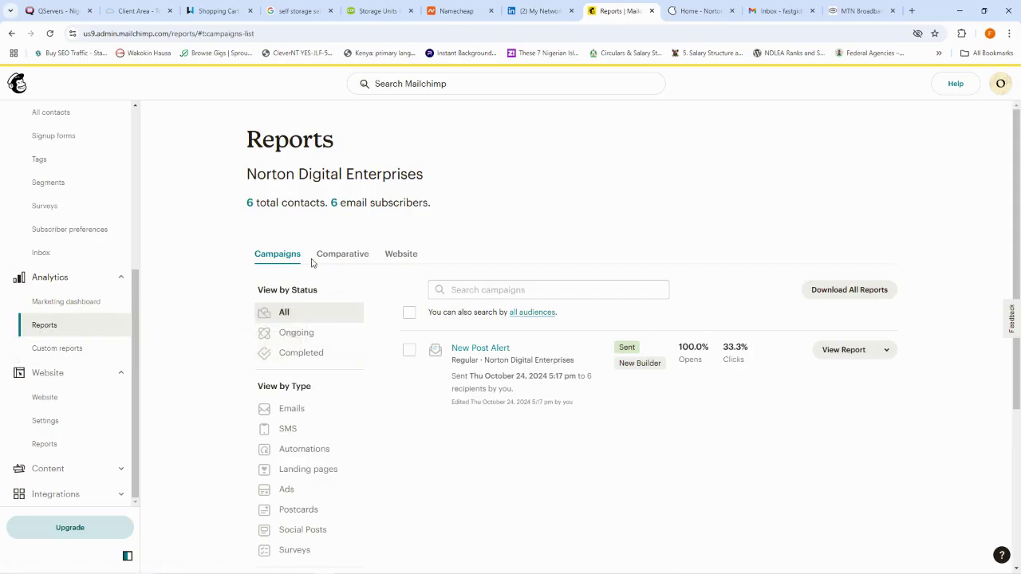
scroll(678, 296, down, 3)
scroll(535, 335, up, 3)
click(345, 255)
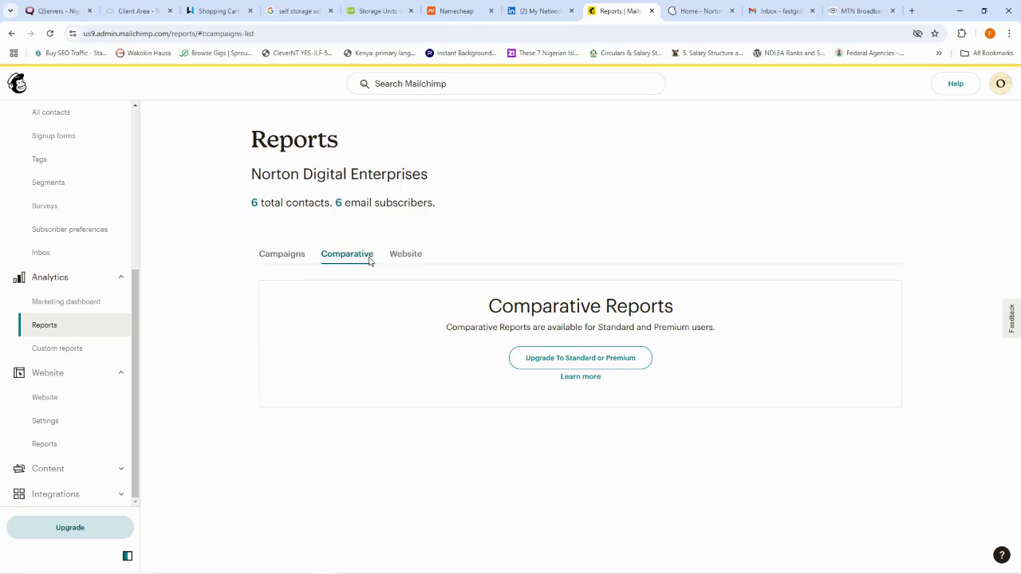
click(417, 256)
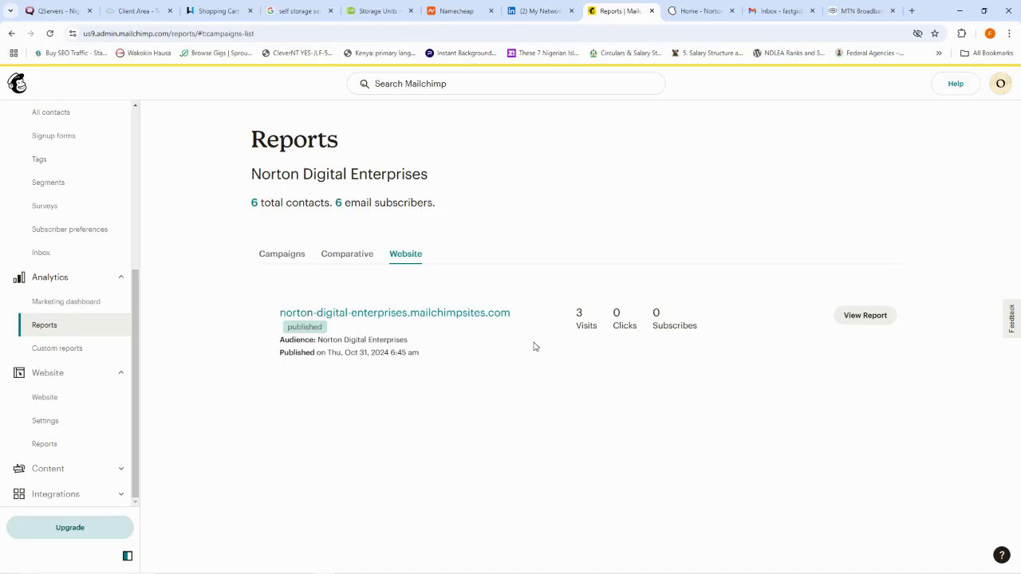
View the custom reports page and open the Website area's dashboard
click(57, 352)
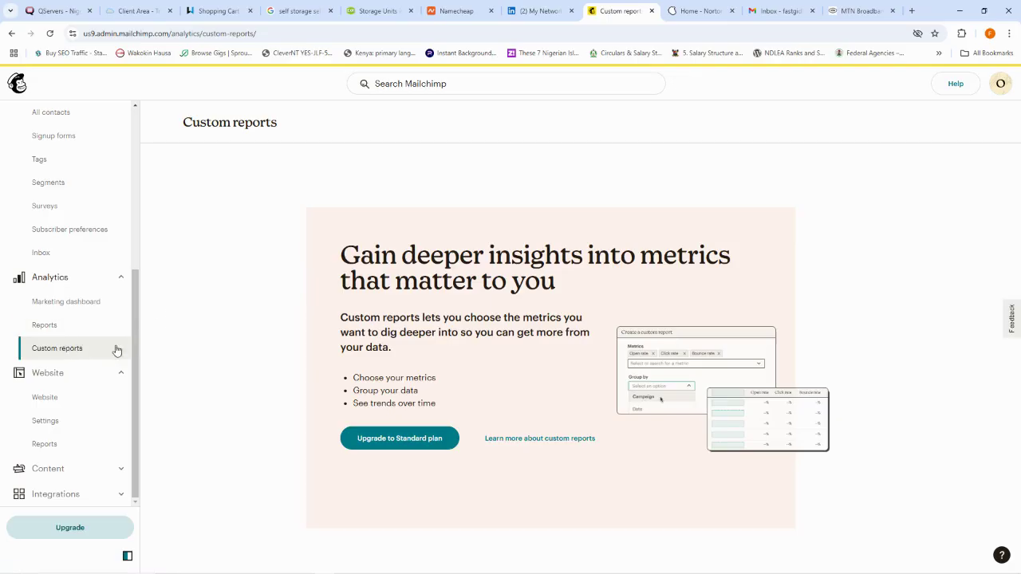
click(52, 374)
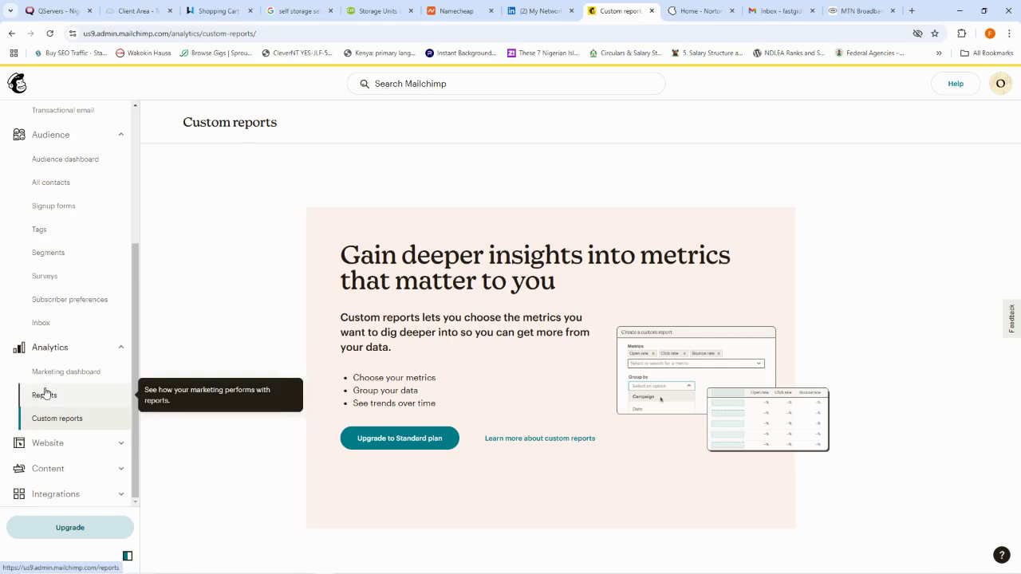
click(64, 443)
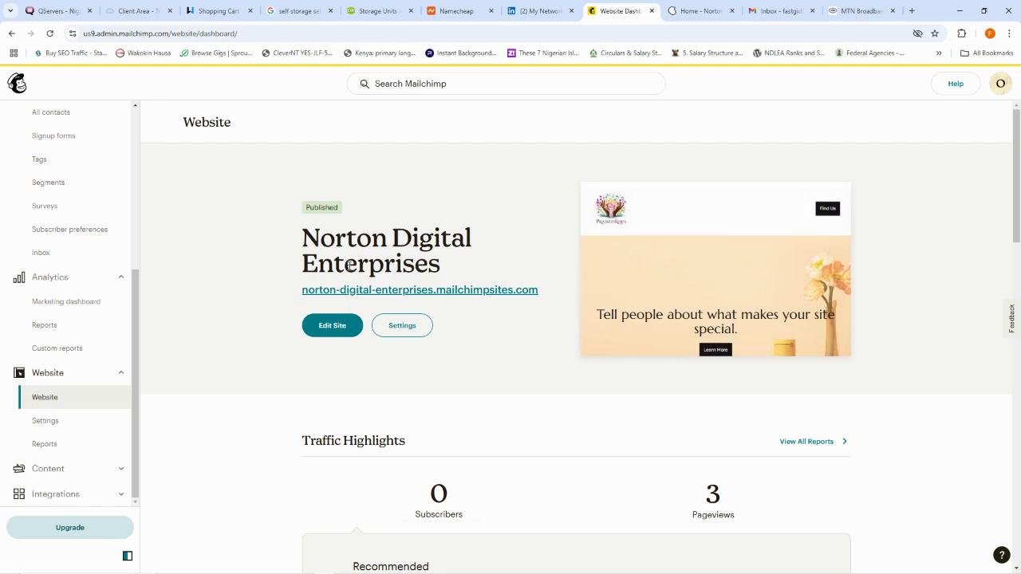
View the website's settings page and its traffic reports with the pageviews chart
click(48, 420)
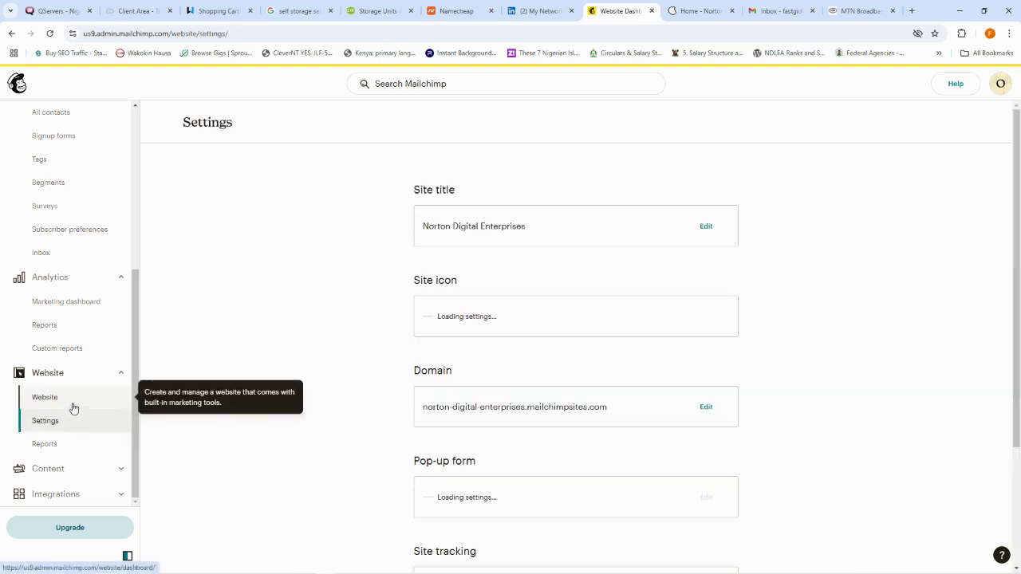
scroll(191, 421, down, 2)
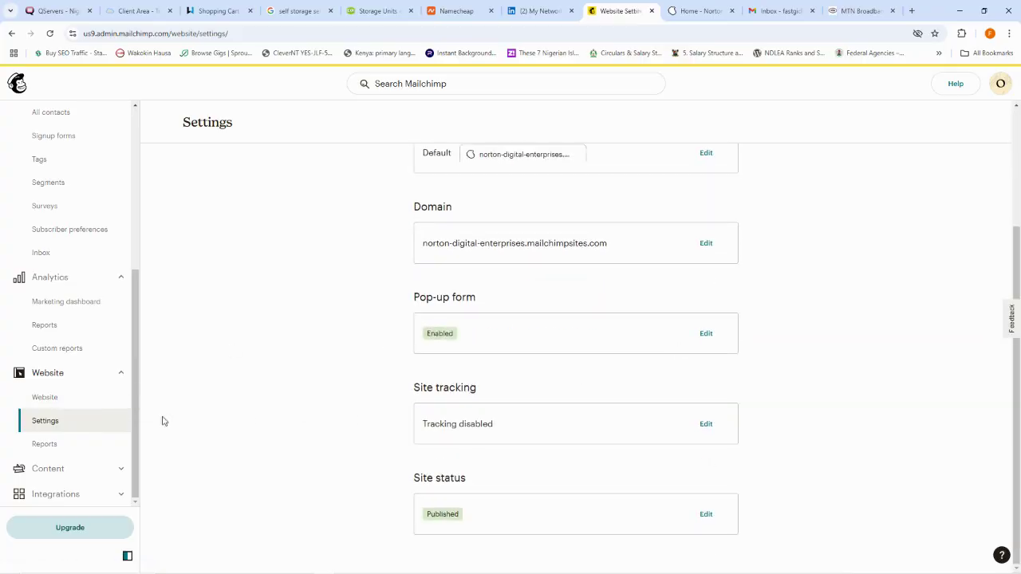
click(43, 443)
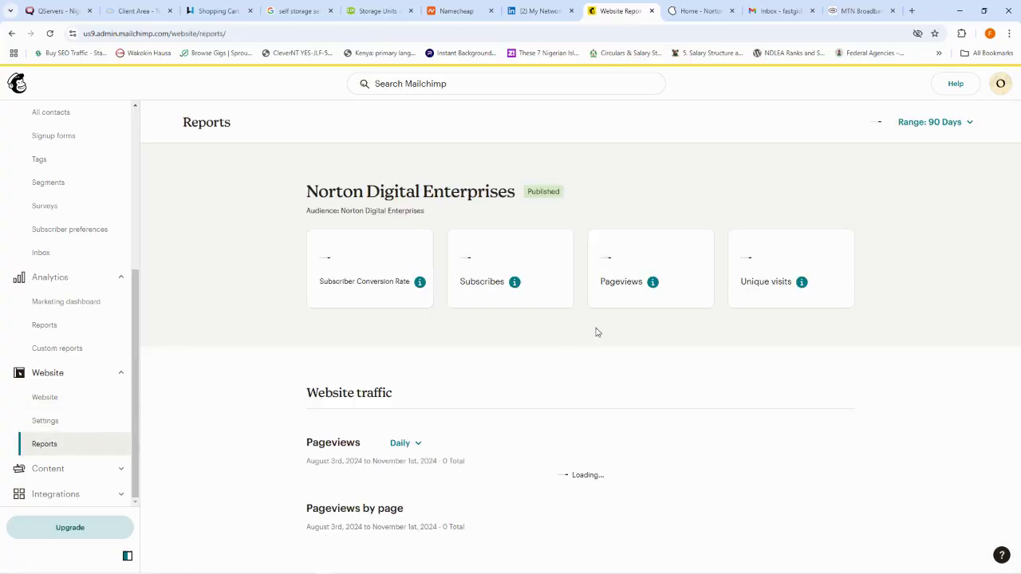
scroll(513, 367, down, 4)
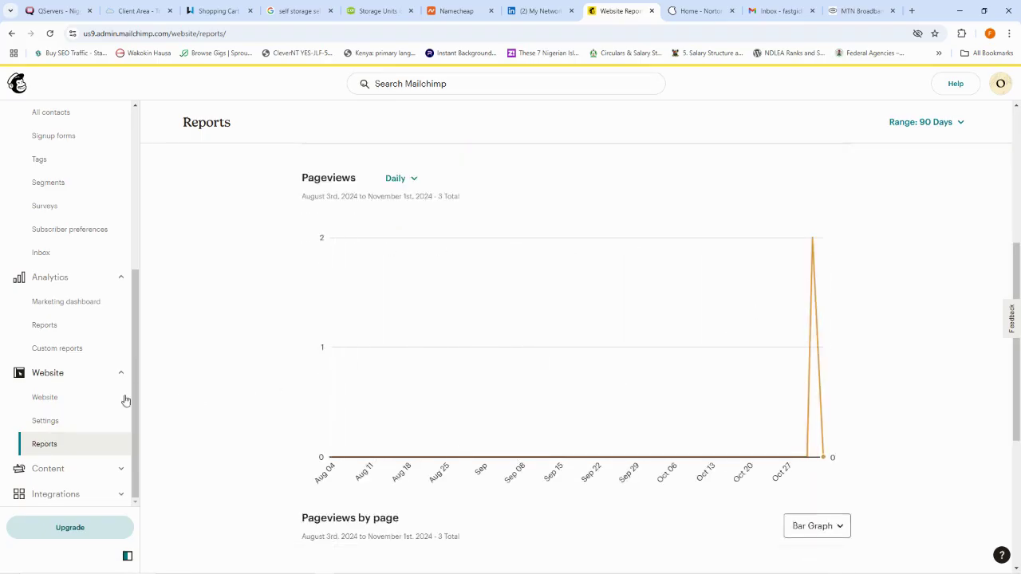
Open the Content area and view its Creative Assistant, My files, Email templates and Brand Kit pages
click(48, 468)
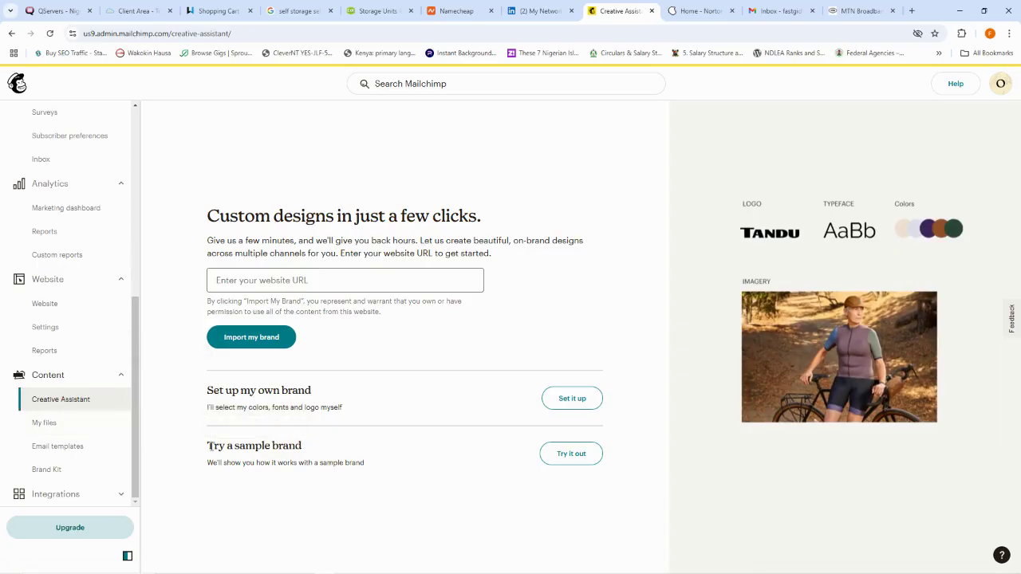
click(44, 424)
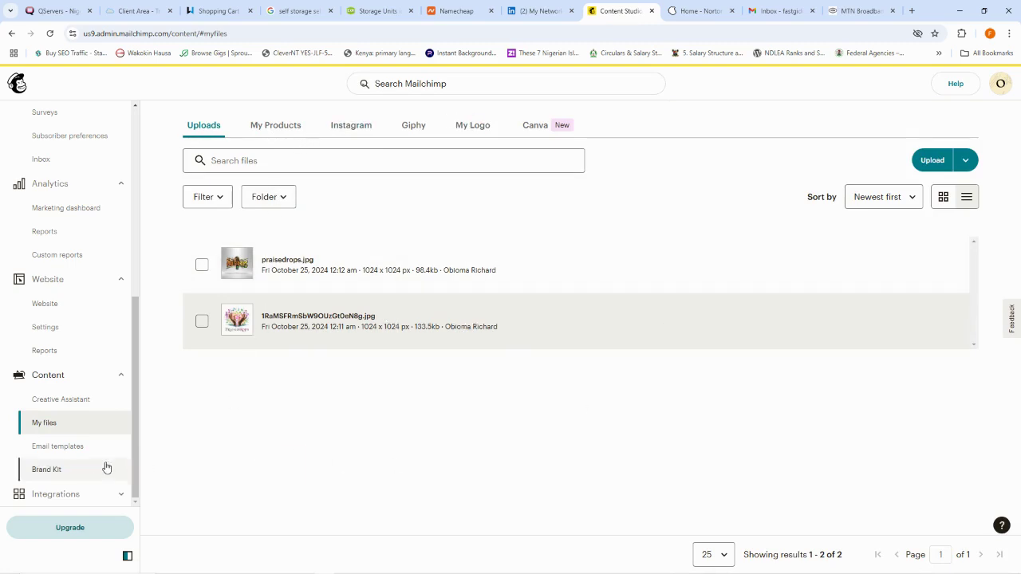
click(75, 447)
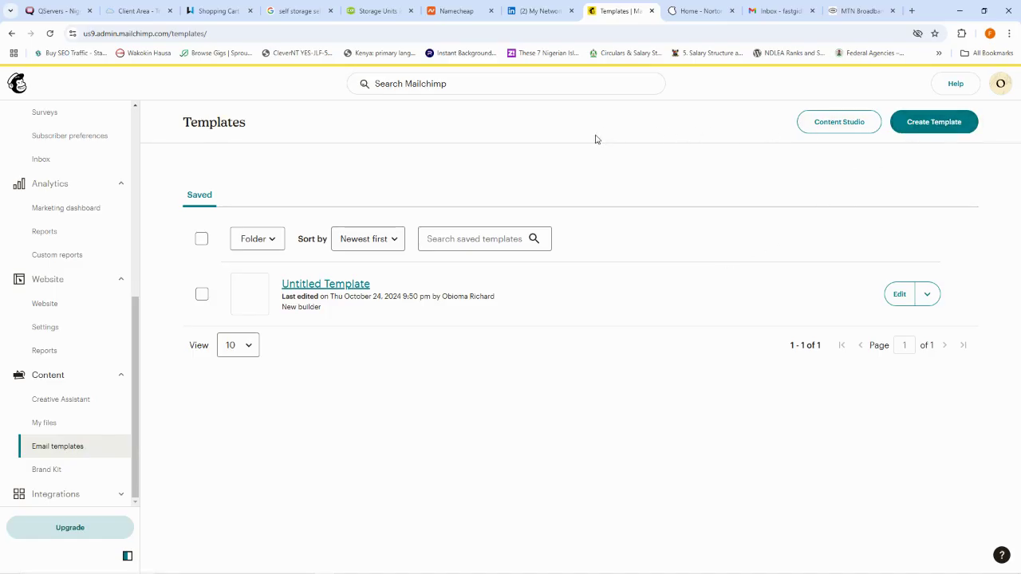
click(55, 469)
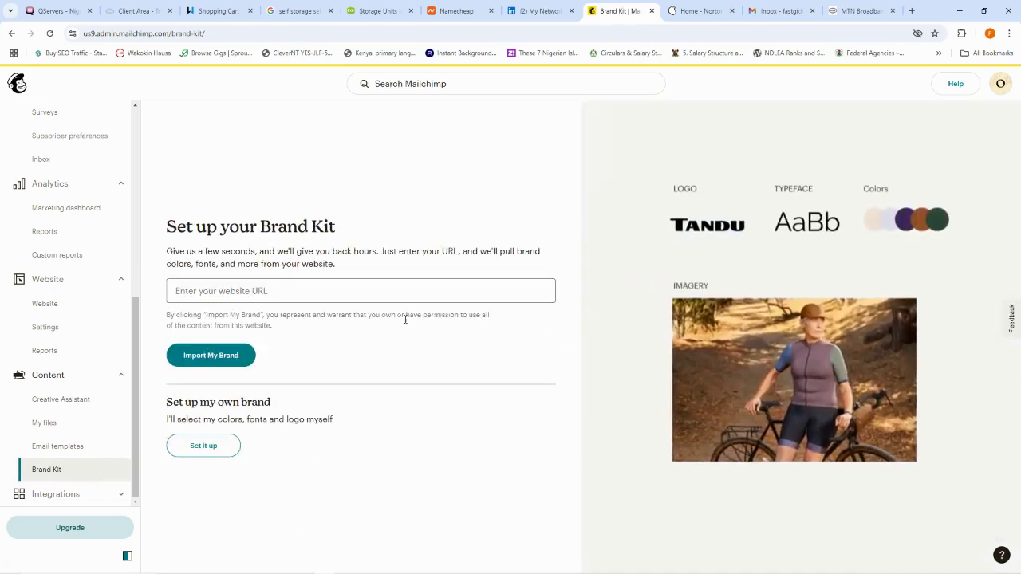
Open the Integrations Discover page and look over its categories and available app integrations
click(80, 496)
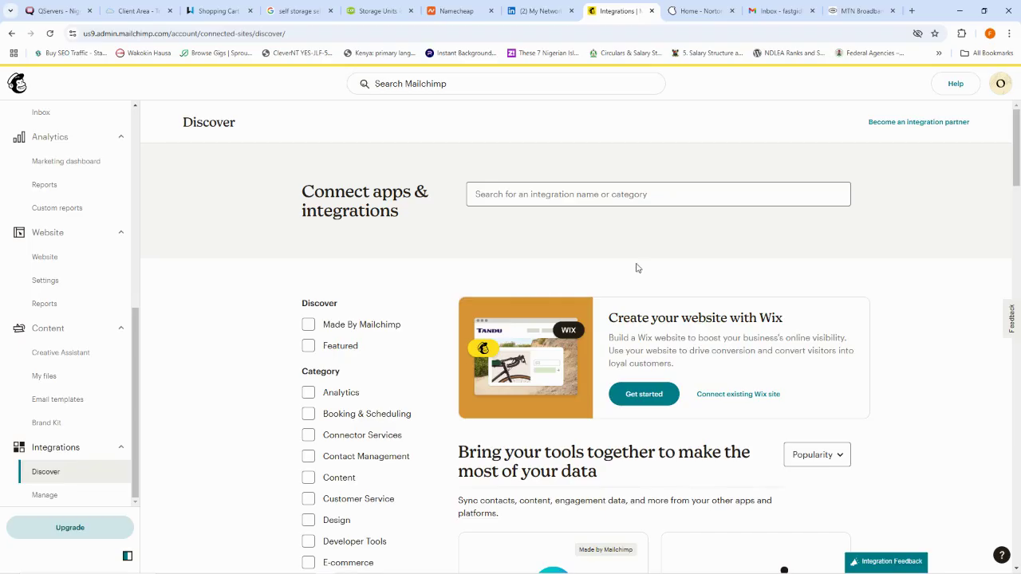
scroll(702, 274, down, 7)
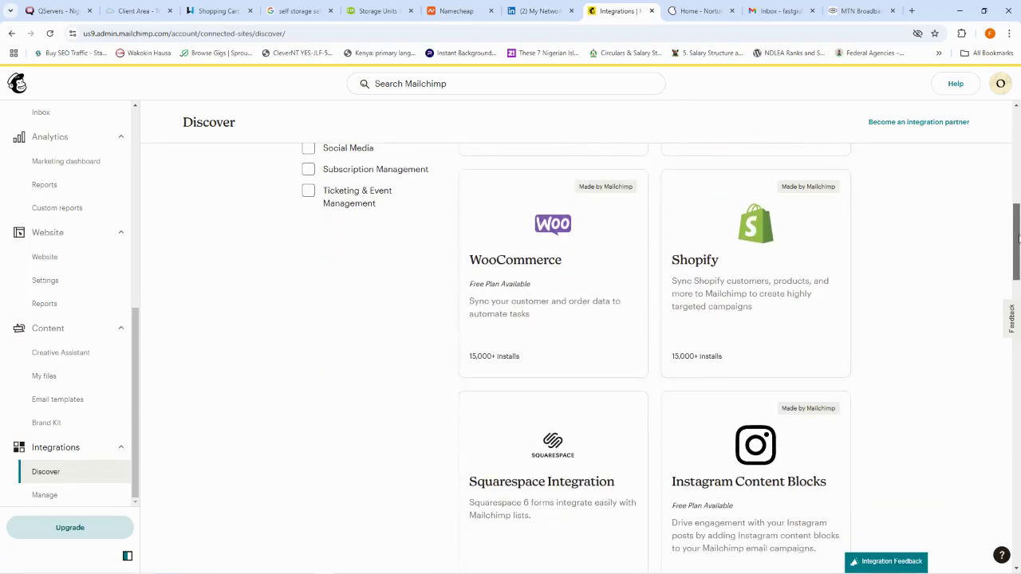
drag(1018, 238, 1018, 326)
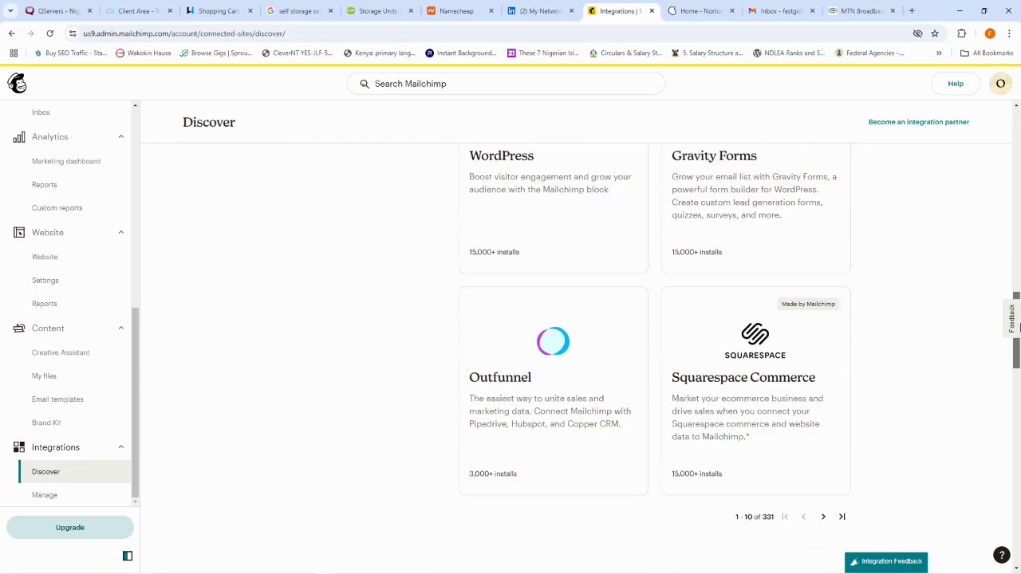
scroll(746, 299, up, 10)
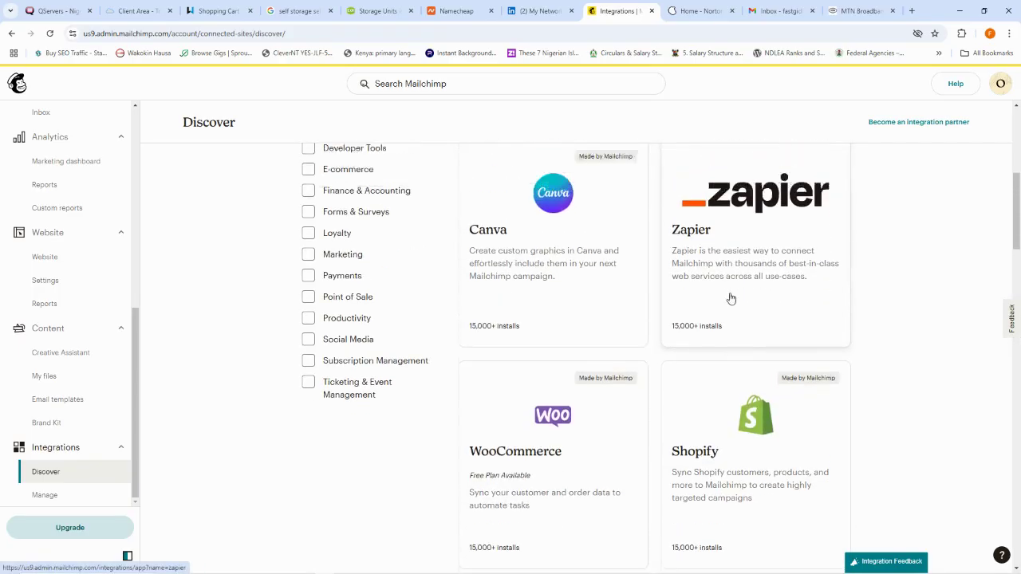
scroll(736, 299, up, 2)
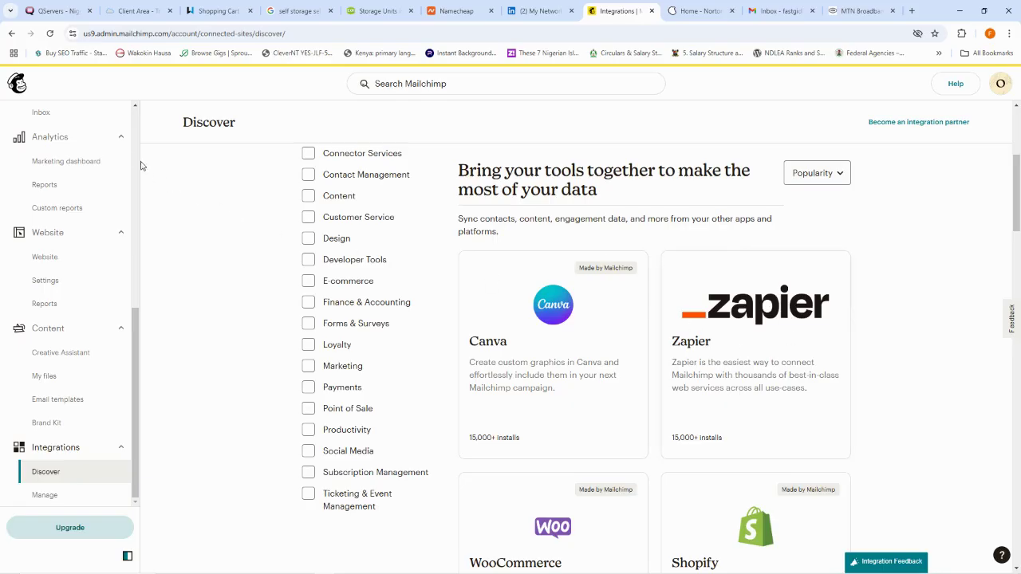
Examine the integration cards from WooCommerce and Shopify to Outfunnel and Squarespace Commerce, plus the Shopify case study below them
scroll(793, 383, down, 5)
scroll(756, 357, up, 1)
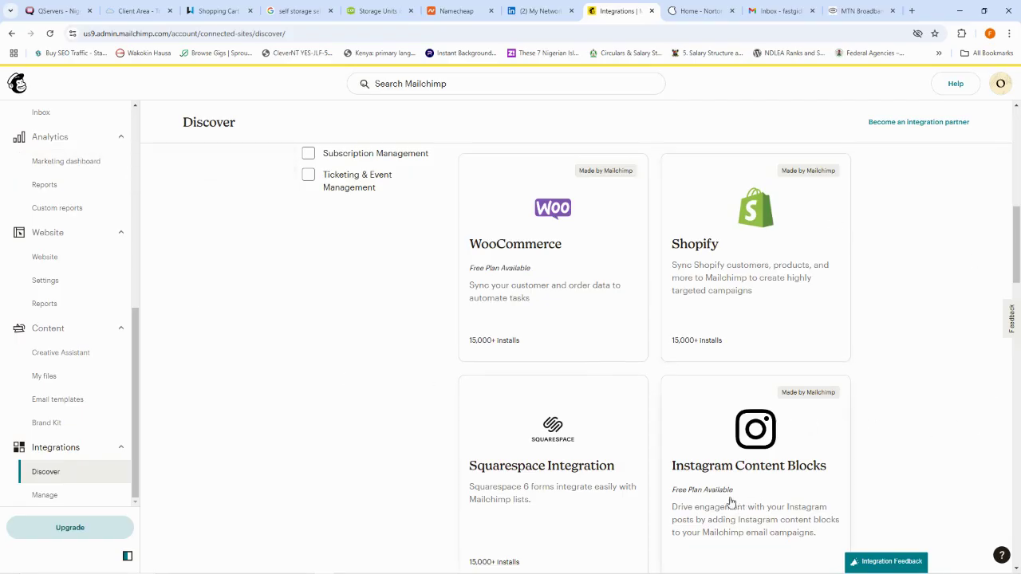
scroll(555, 459, down, 3)
scroll(556, 461, up, 4)
scroll(540, 445, down, 4)
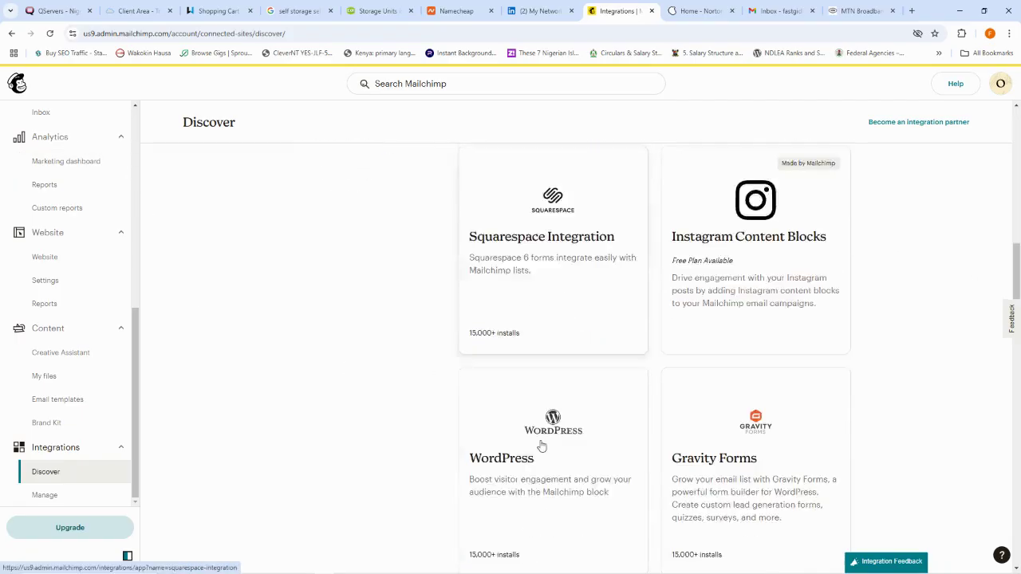
scroll(533, 280, up, 3)
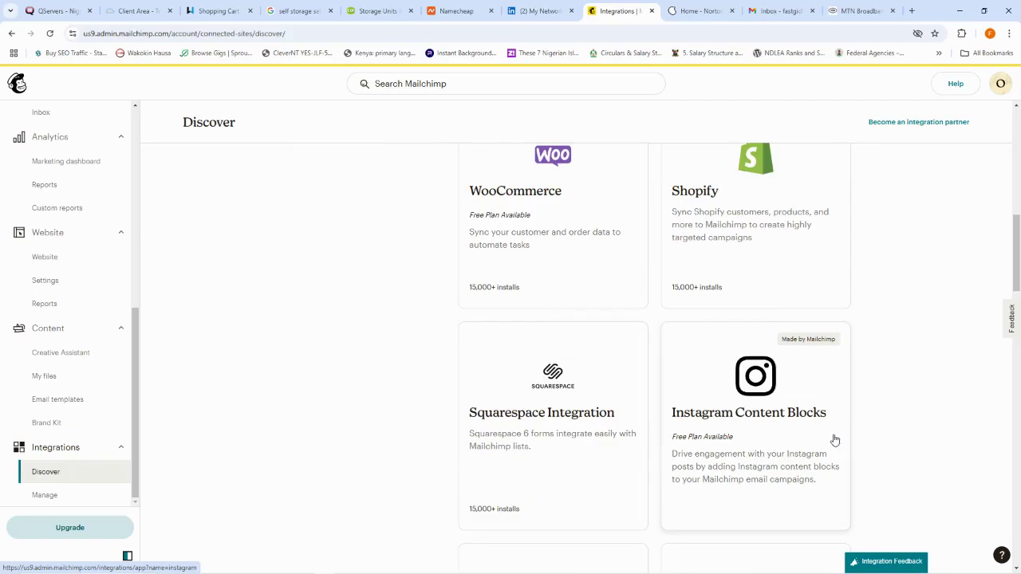
scroll(534, 269, down, 5)
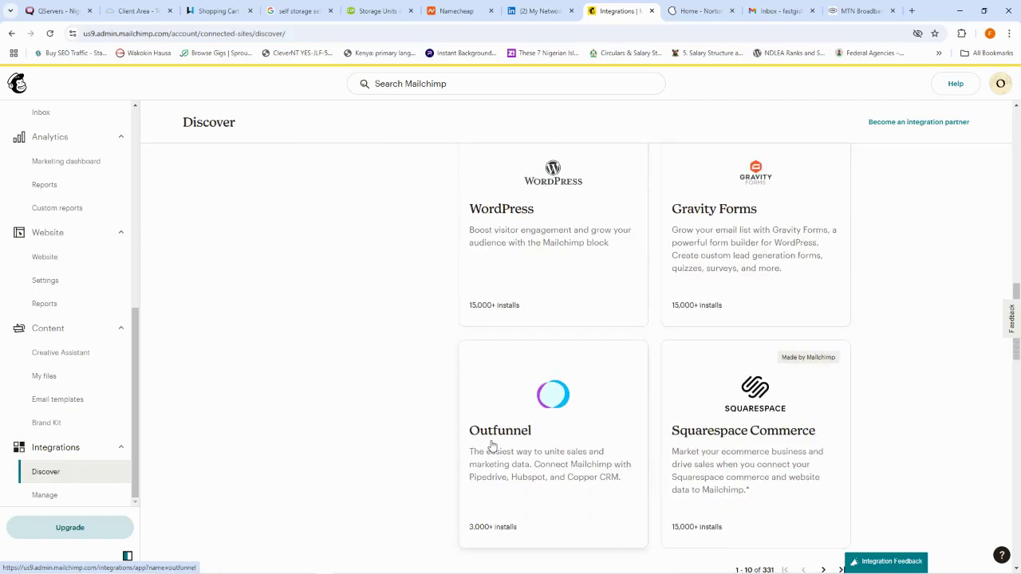
scroll(638, 390, down, 5)
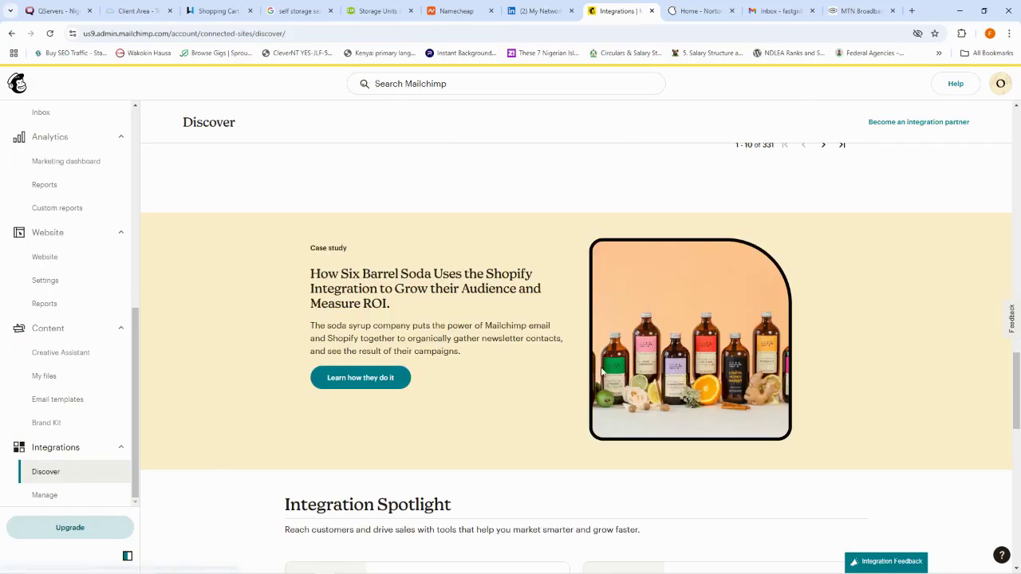
scroll(335, 371, up, 5)
scroll(325, 376, up, 10)
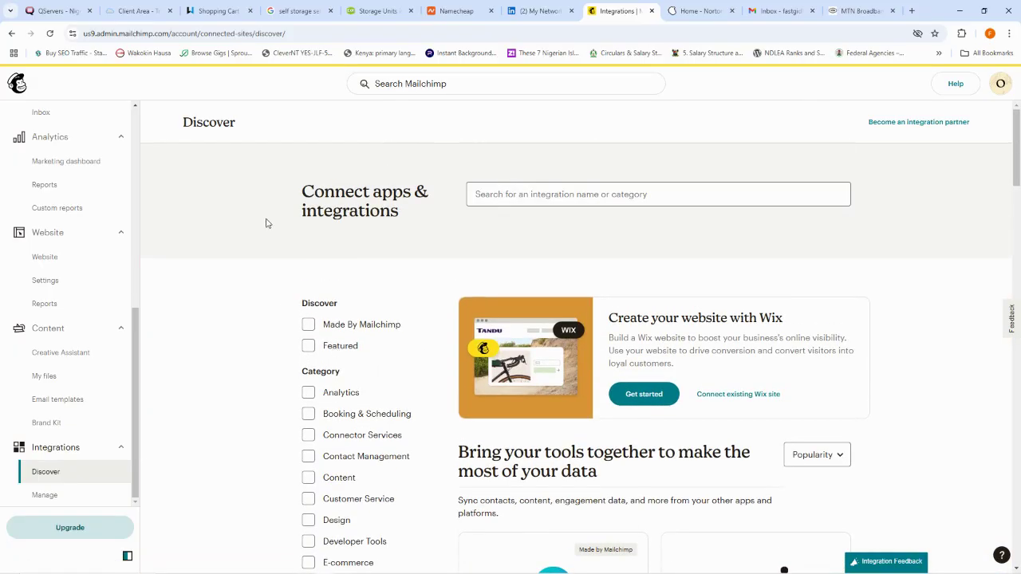
Review all areas of the main navigation from Campaigns to Integrations
scroll(91, 264, up, 6)
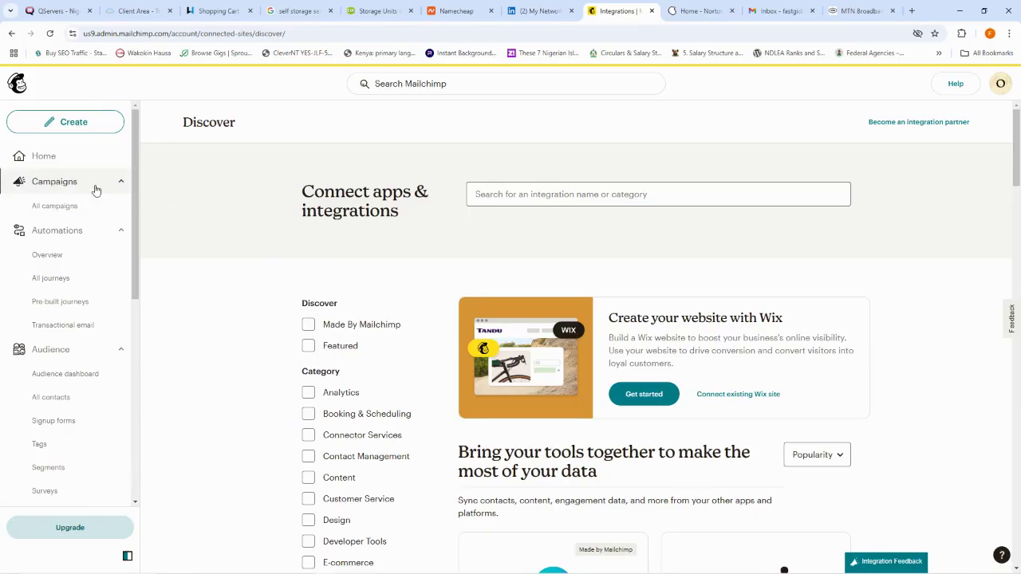
scroll(133, 238, down, 3)
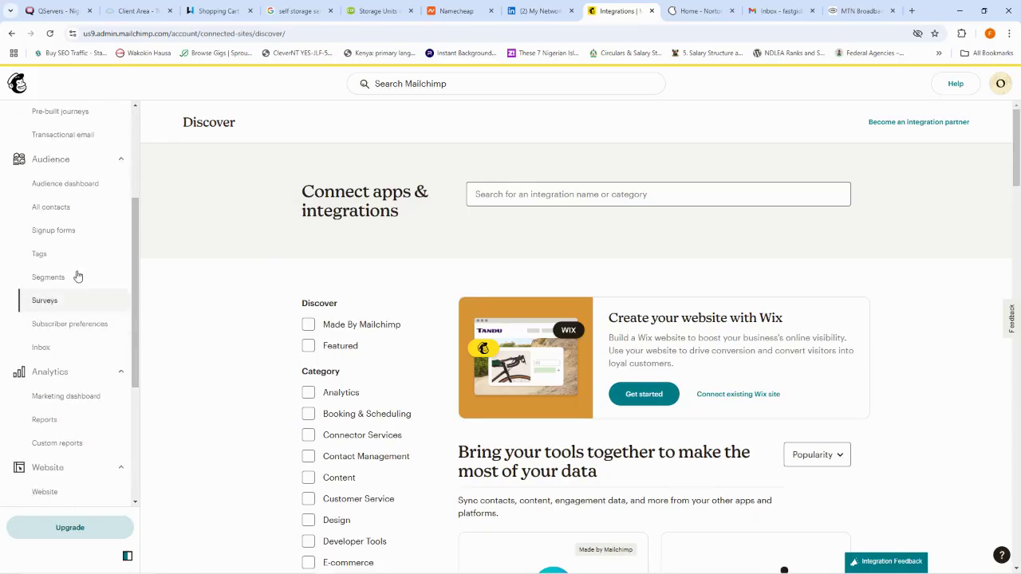
drag(135, 294, 135, 409)
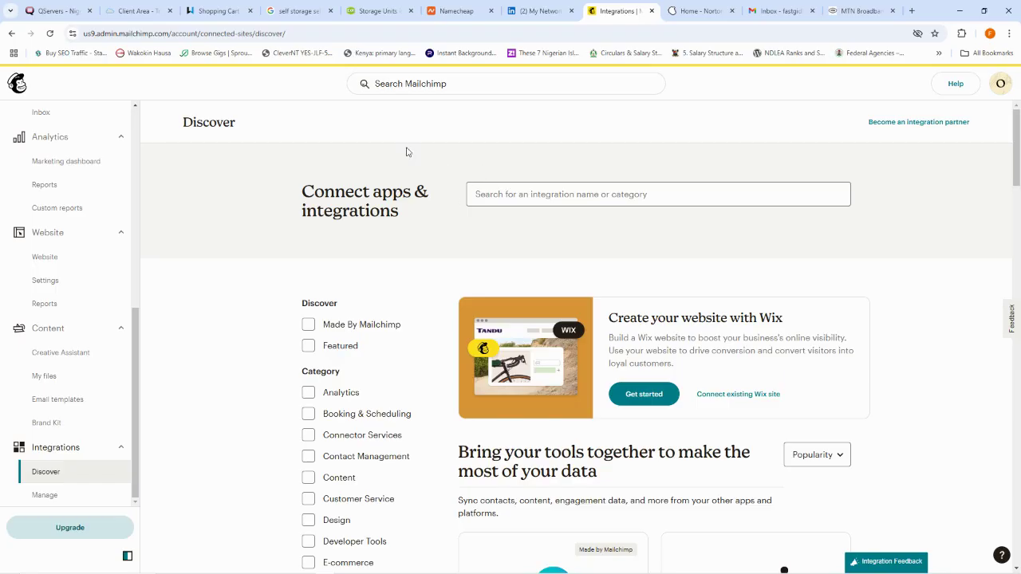
Switch to the other Chrome window showing Mailchimp's marketing pricing plans
mouse_move(335, 569)
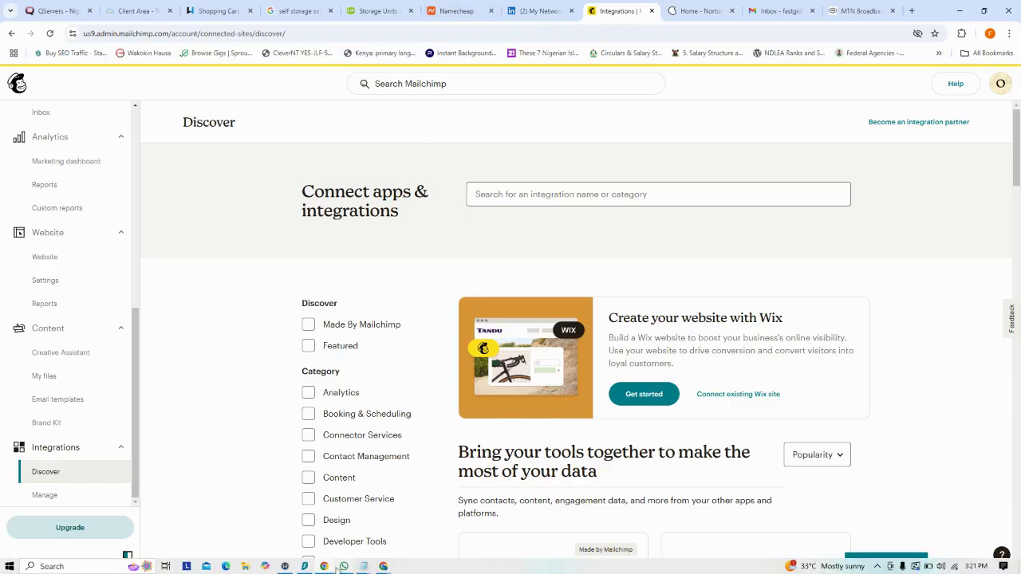
mouse_move(384, 568)
click(240, 518)
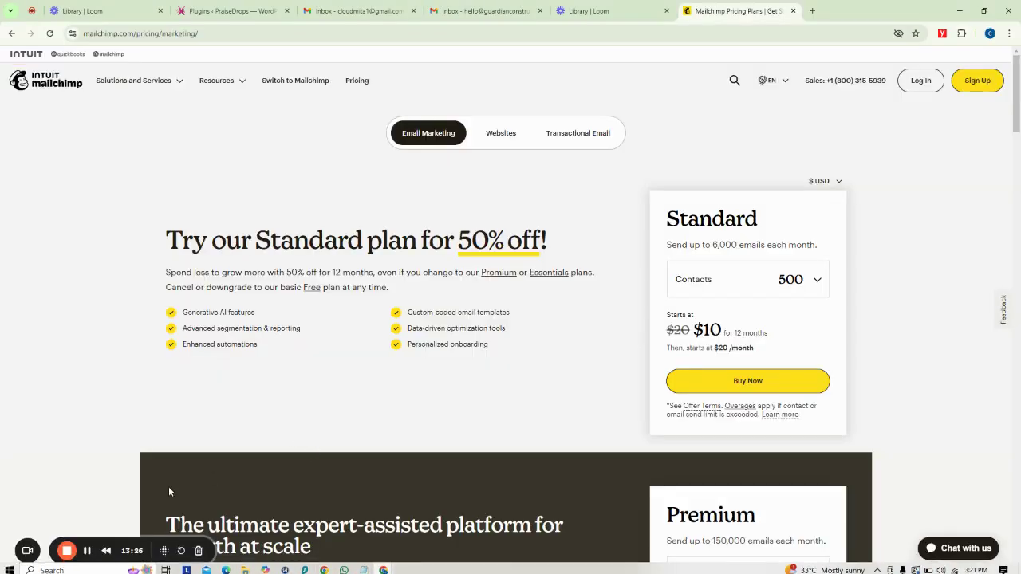